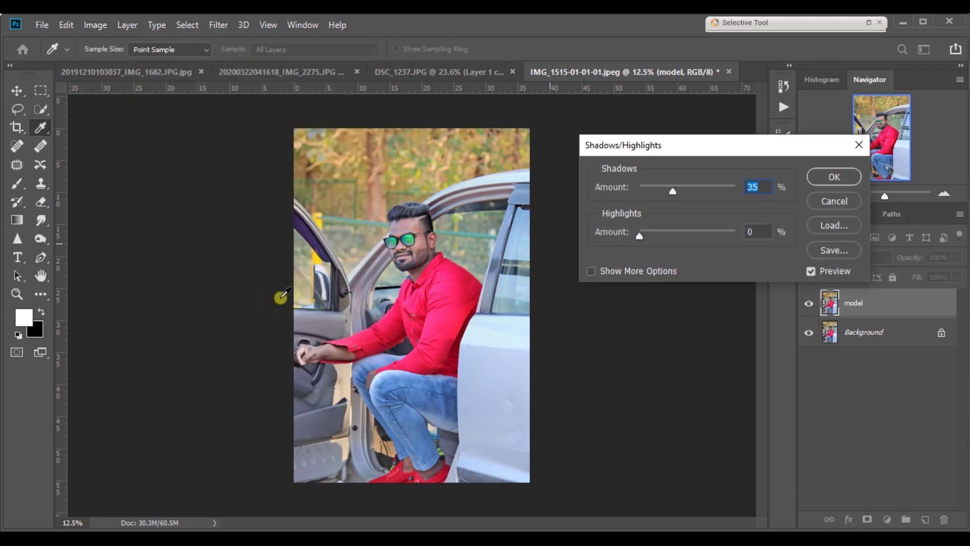
- Apply the Shadows/Highlights adjustment to the model layer with Shadows at 10% and Highlights at 15%
drag(672, 190, 649, 187)
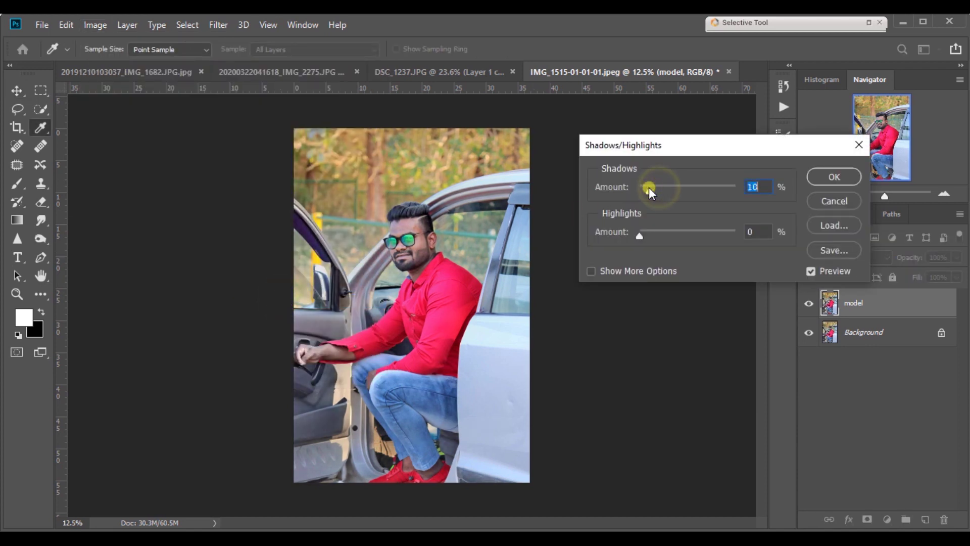
drag(641, 237, 653, 236)
click(810, 273)
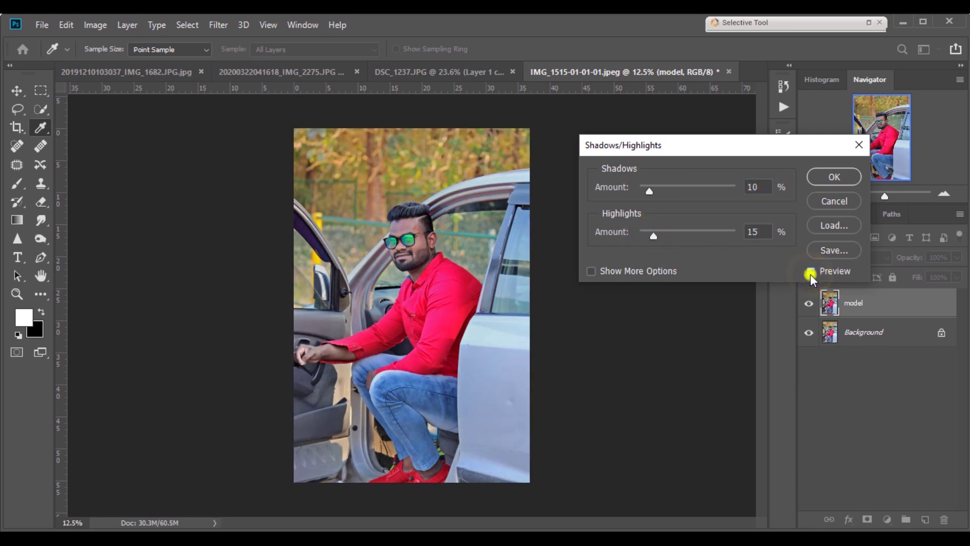
click(810, 272)
click(834, 177)
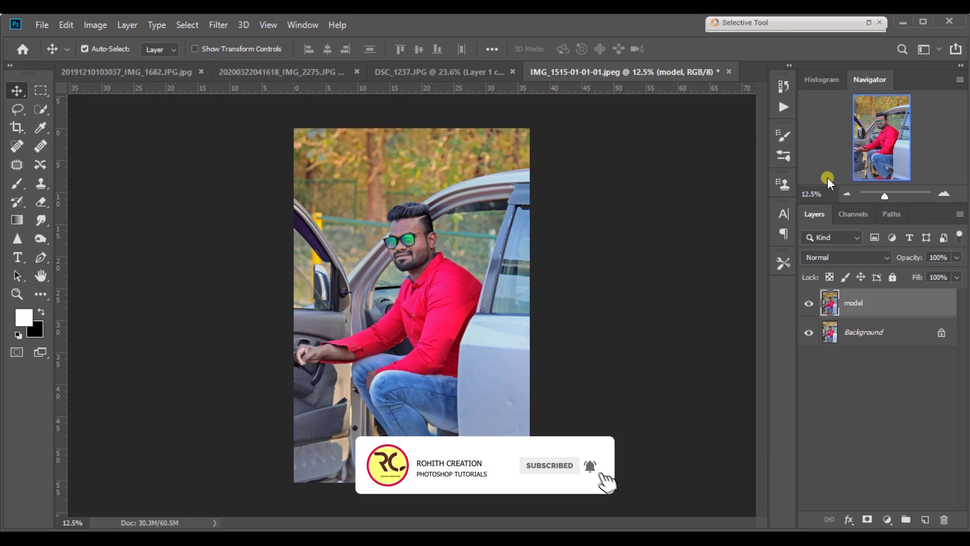
- Compare the model layer with the original by toggling its visibility, and apply Auto Tone to it
click(808, 303)
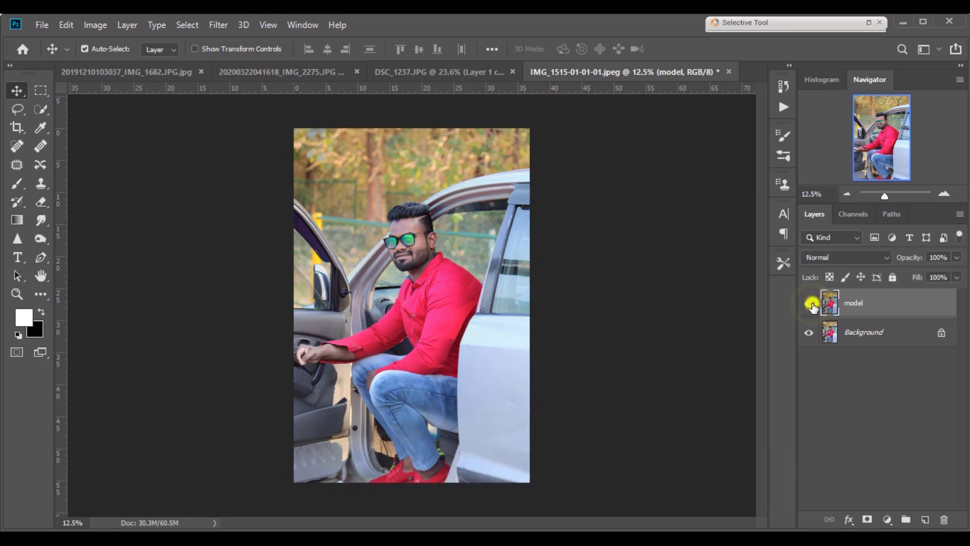
click(809, 304)
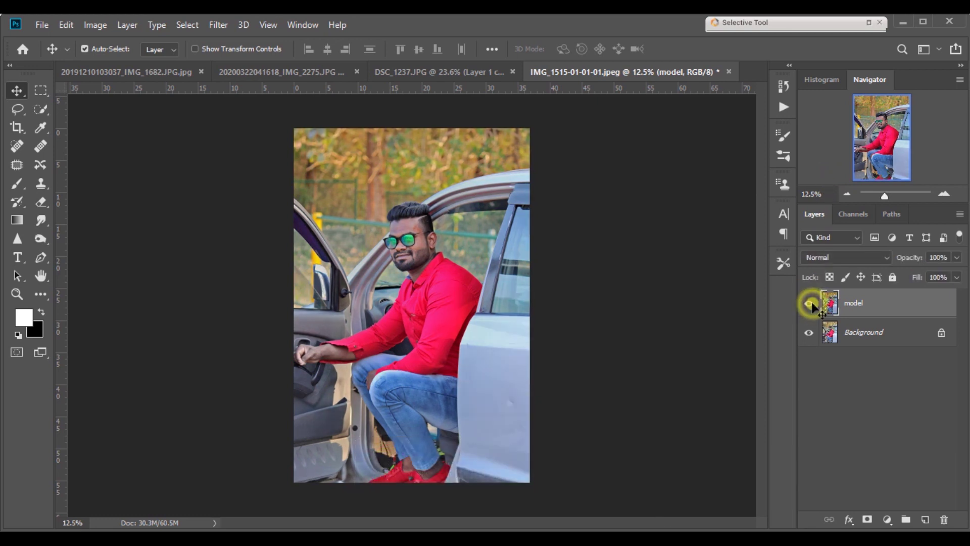
click(95, 25)
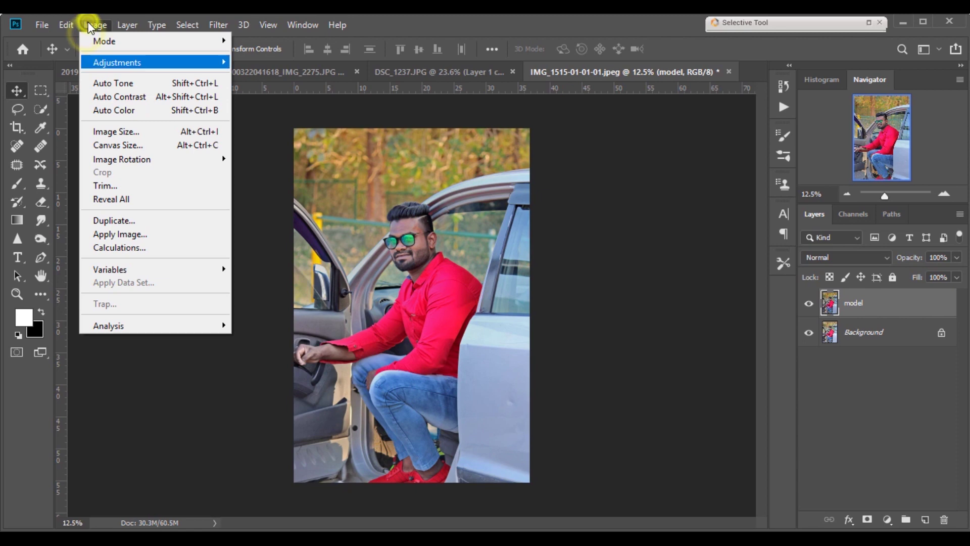
click(97, 83)
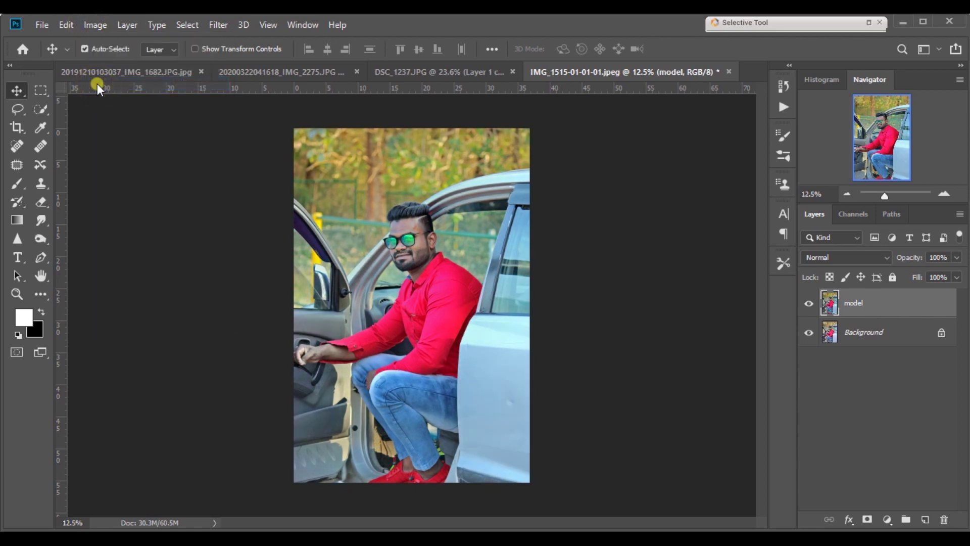
- Start the Camera Raw Filter and place a large radial filter centred on the man's face, covering most of the photo
click(218, 25)
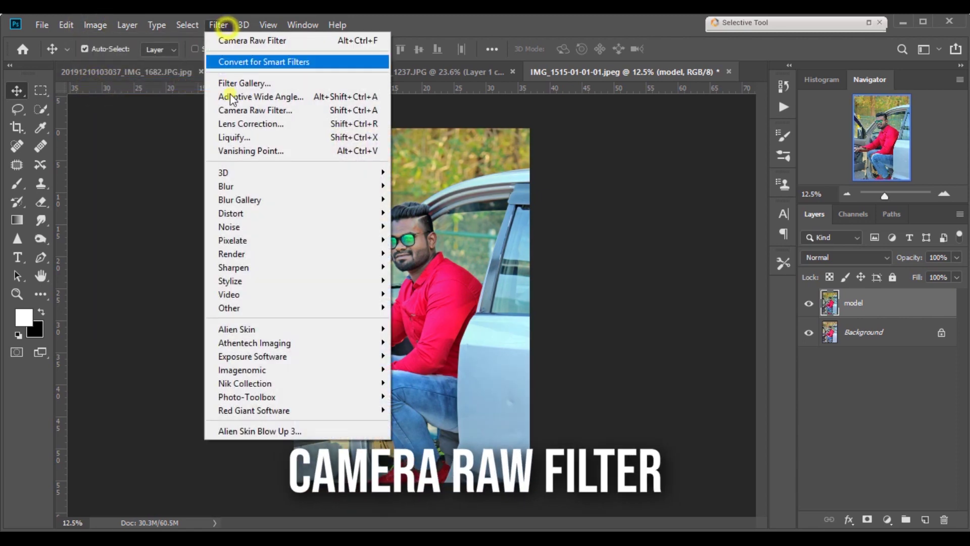
click(231, 110)
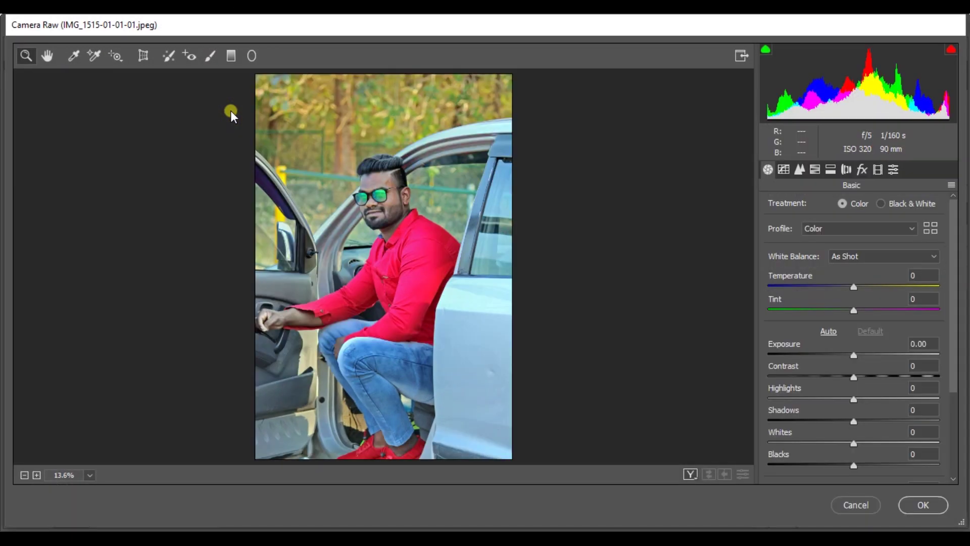
click(252, 55)
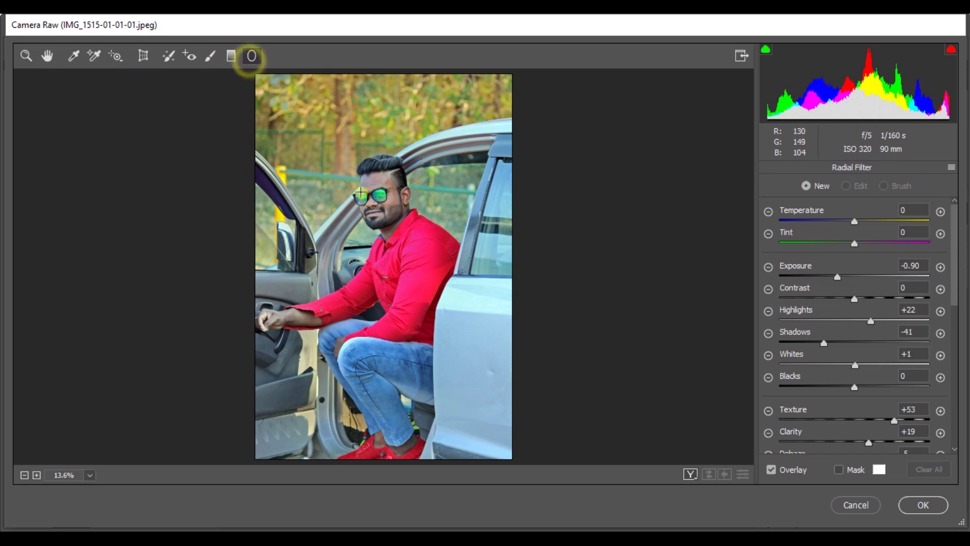
drag(363, 194, 521, 375)
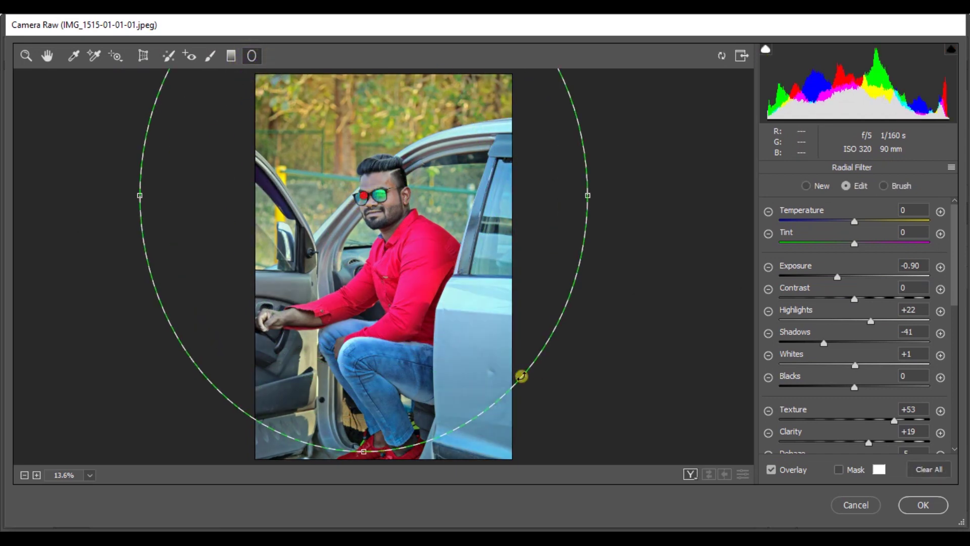
click(47, 56)
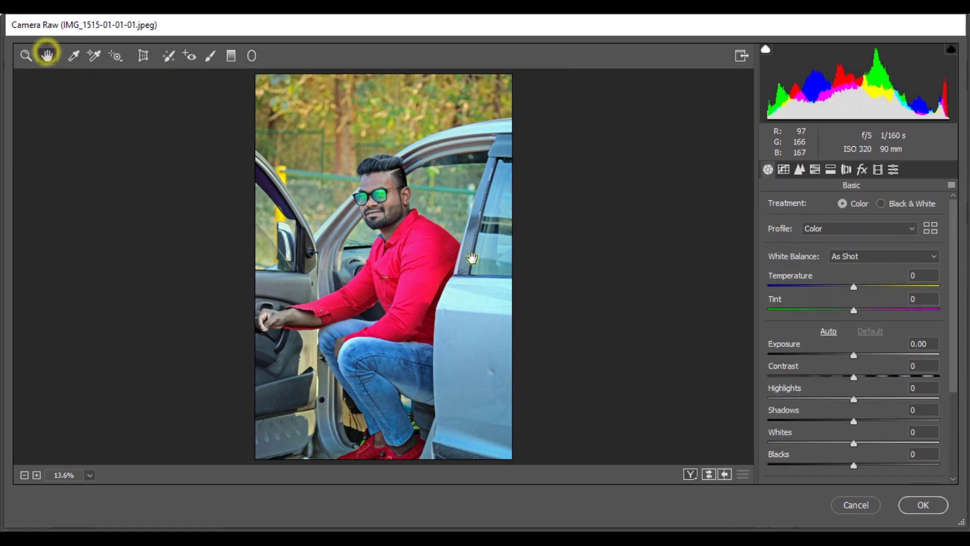
- Set the photo's Exposure to +0.30, Highlights to -100, Shadows to +26, Whites to -100 and Blacks to -41
click(854, 356)
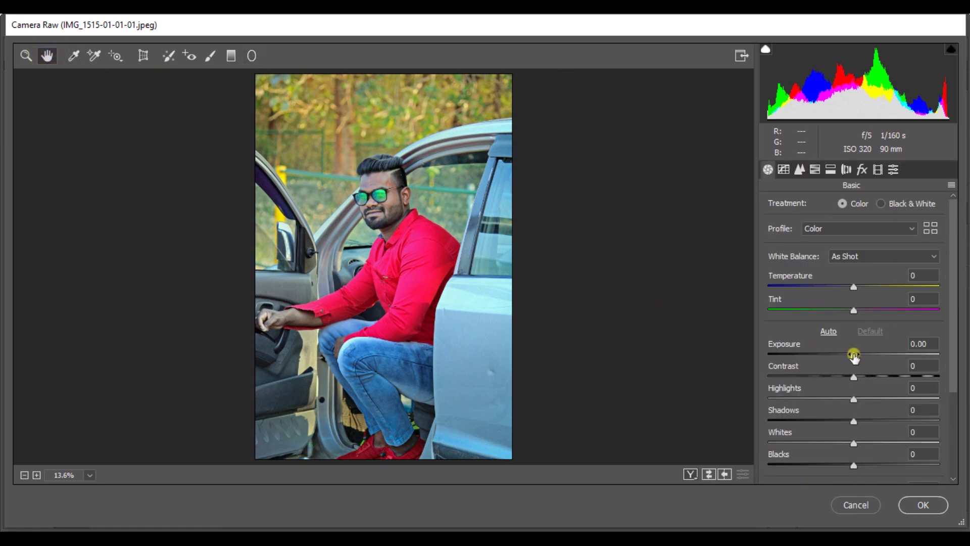
drag(854, 356, 859, 356)
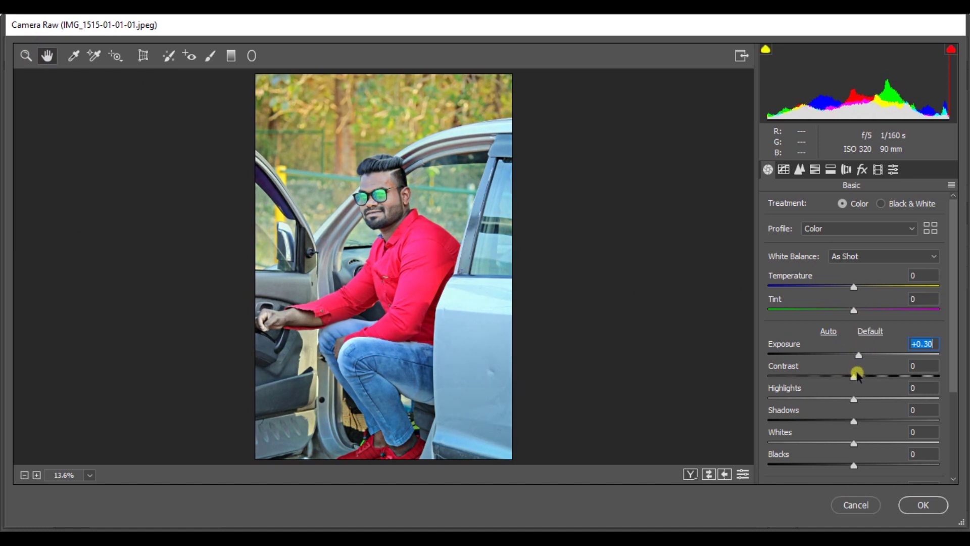
drag(853, 399, 763, 397)
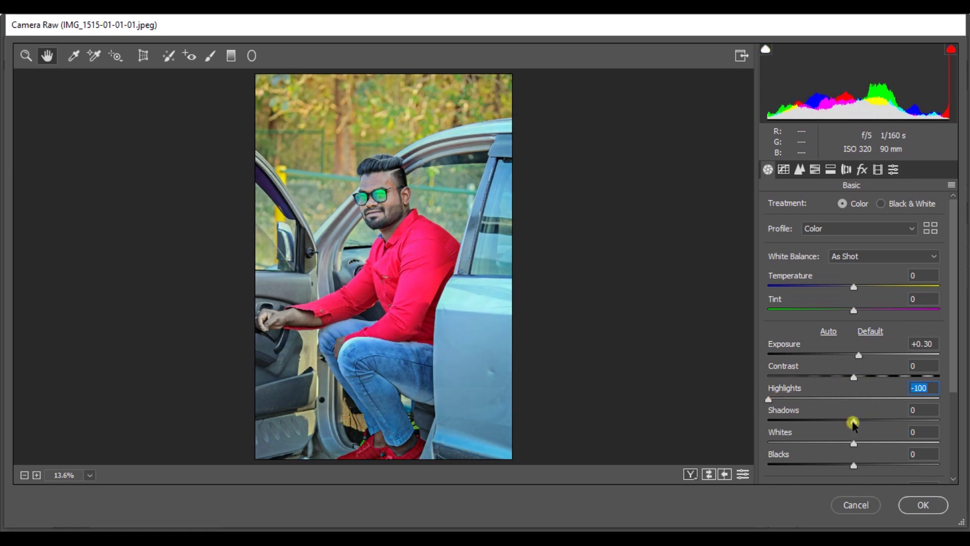
drag(853, 423, 876, 426)
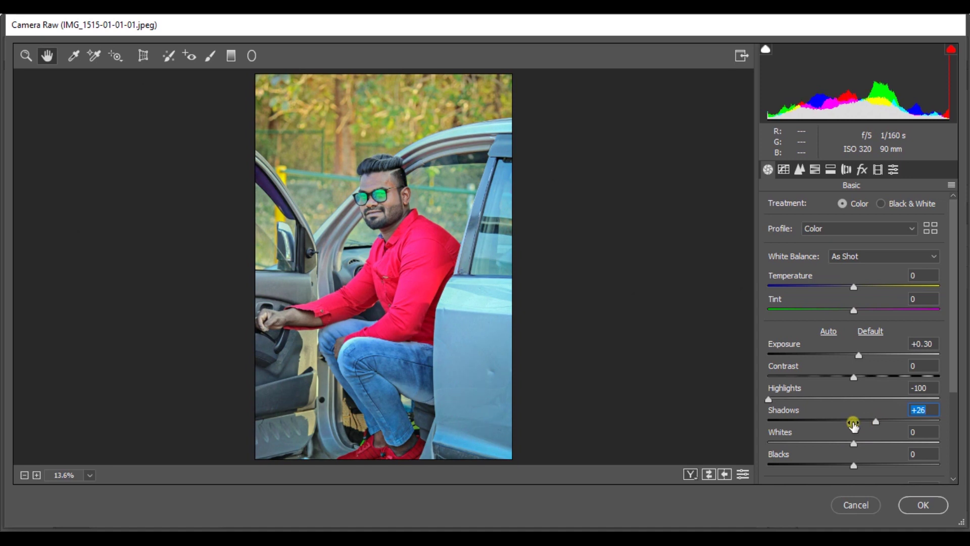
drag(854, 442, 755, 445)
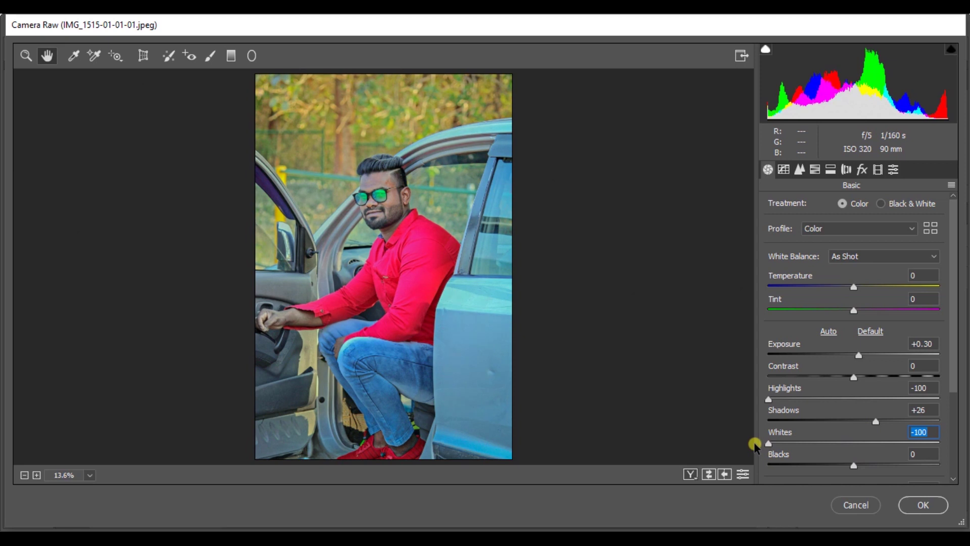
drag(853, 469, 819, 469)
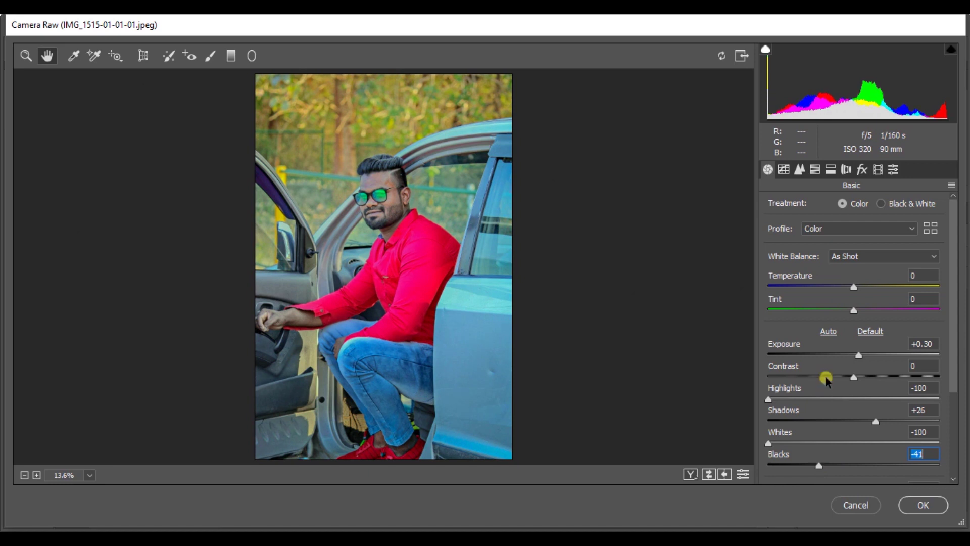
- Set Clarity to +13, Vibrance to +8 and Saturation to -3 in the basic adjustments
scroll(824, 377, down, 3)
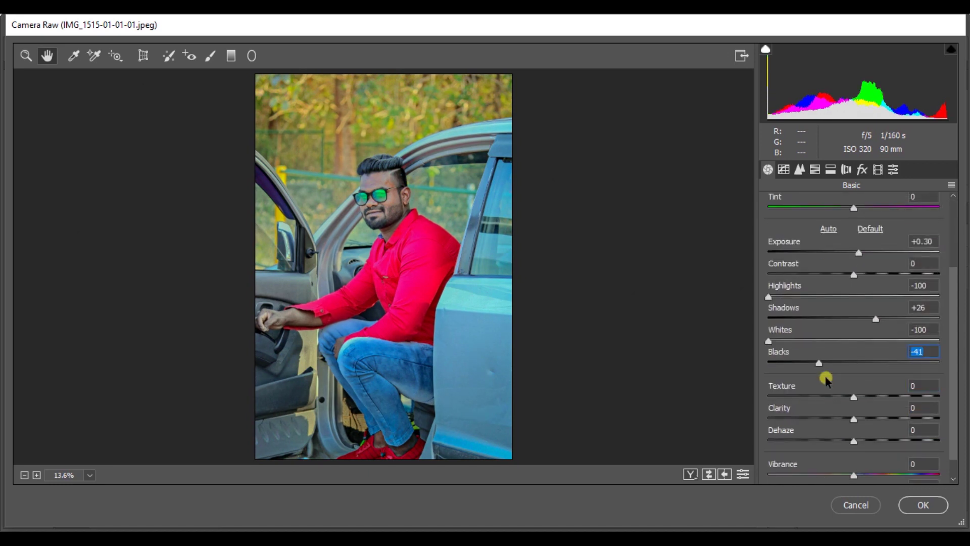
drag(853, 420, 863, 420)
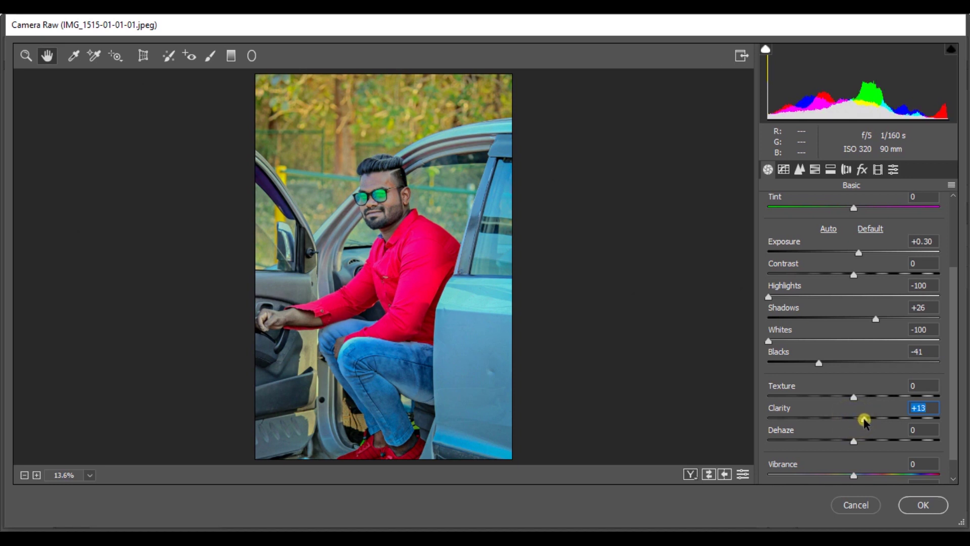
scroll(864, 421, down, 1)
drag(853, 449, 850, 474)
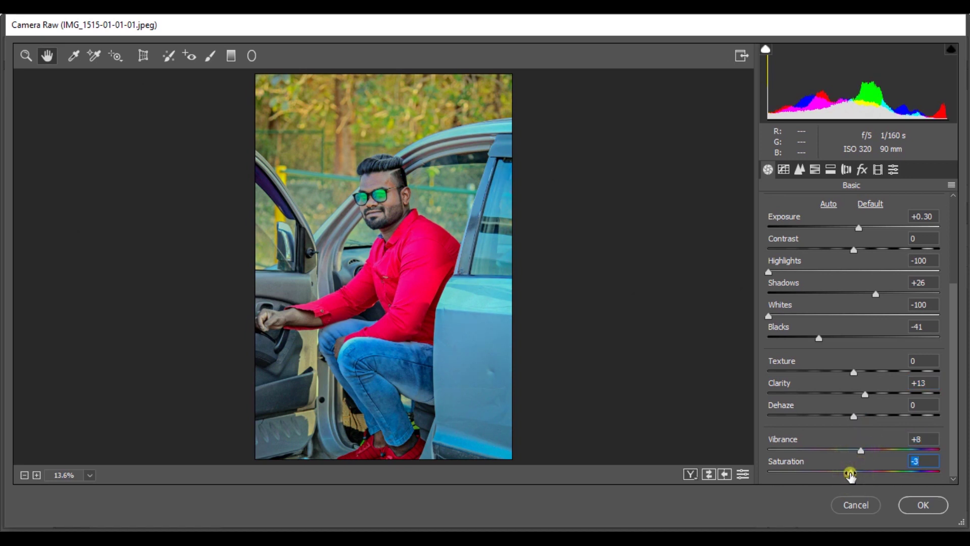
- Set the sharpening Amount to 20, and the noise reduction Luminance to 30 and Luminance Contrast to 40
click(799, 169)
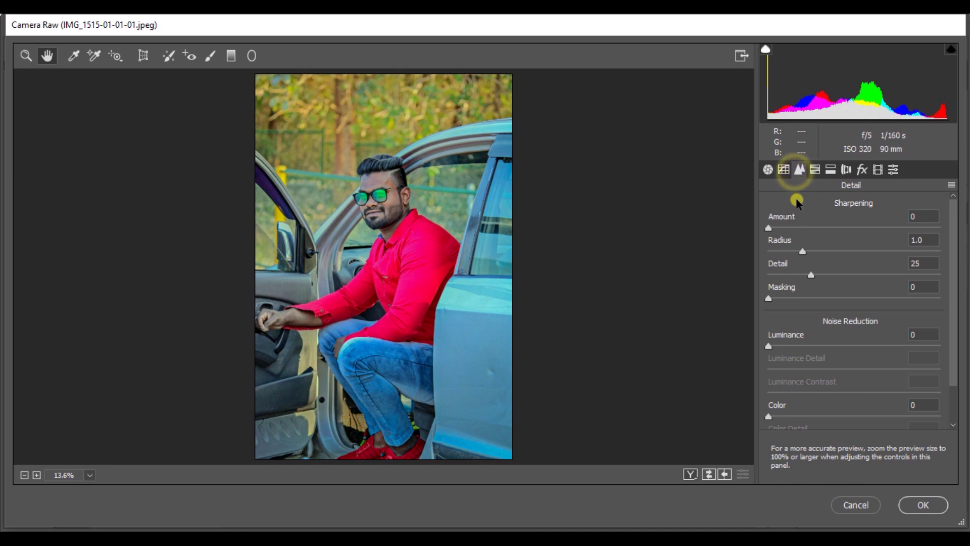
click(800, 228)
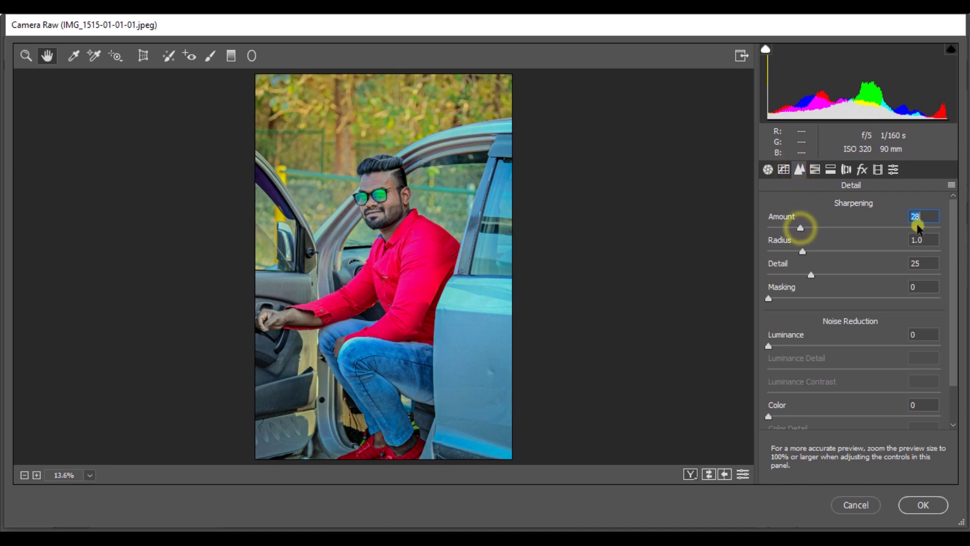
text(20)
click(801, 346)
text(3)
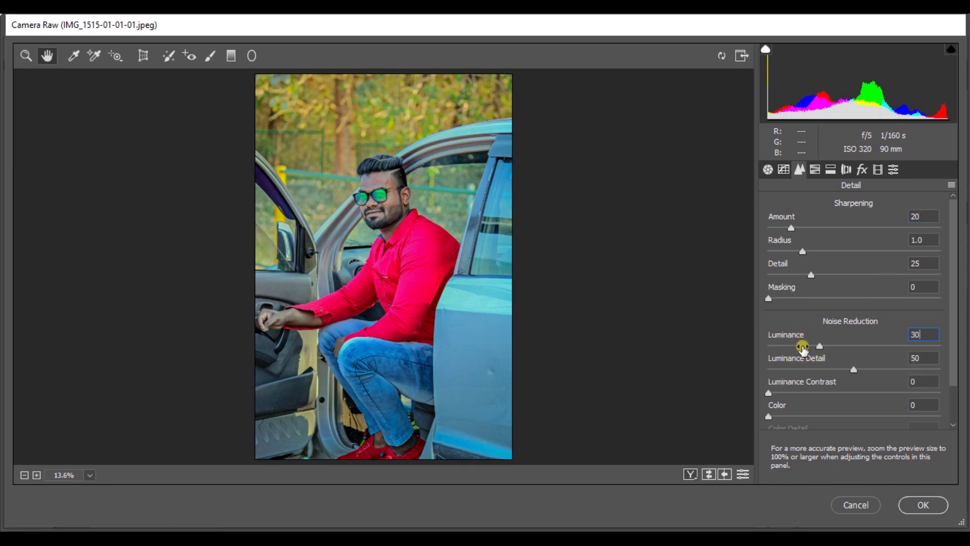
click(802, 393)
text(40)
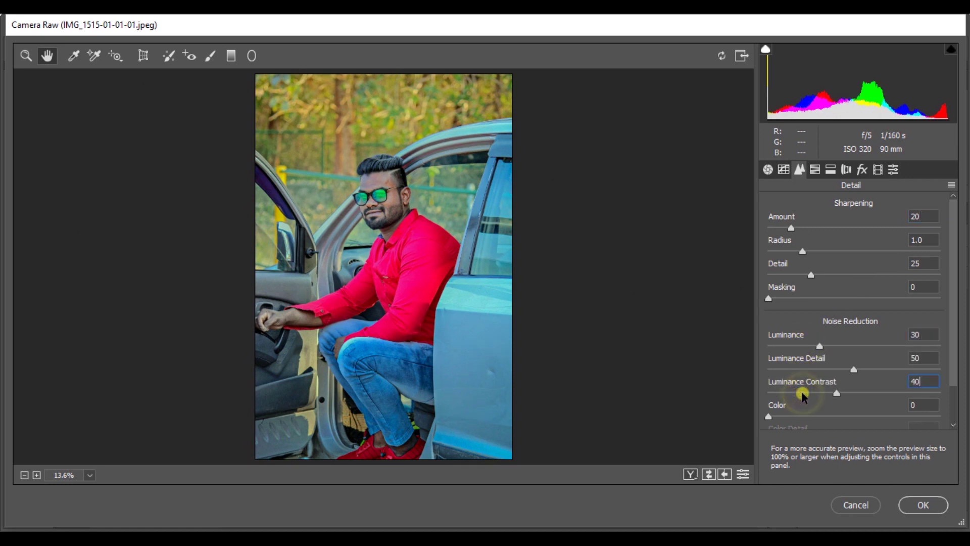
- Raise the luminance of the Oranges to 30 in the HSL adjustments
click(815, 169)
click(884, 205)
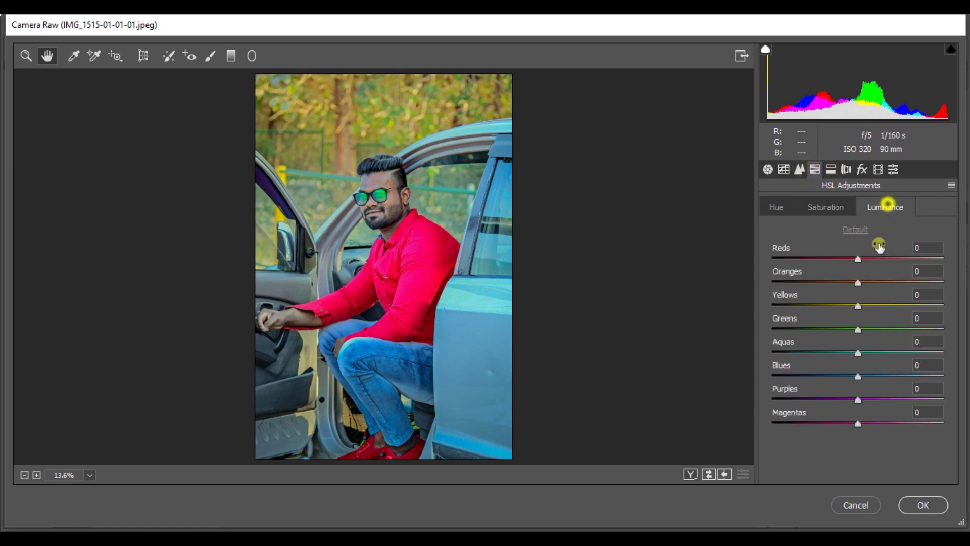
click(879, 282)
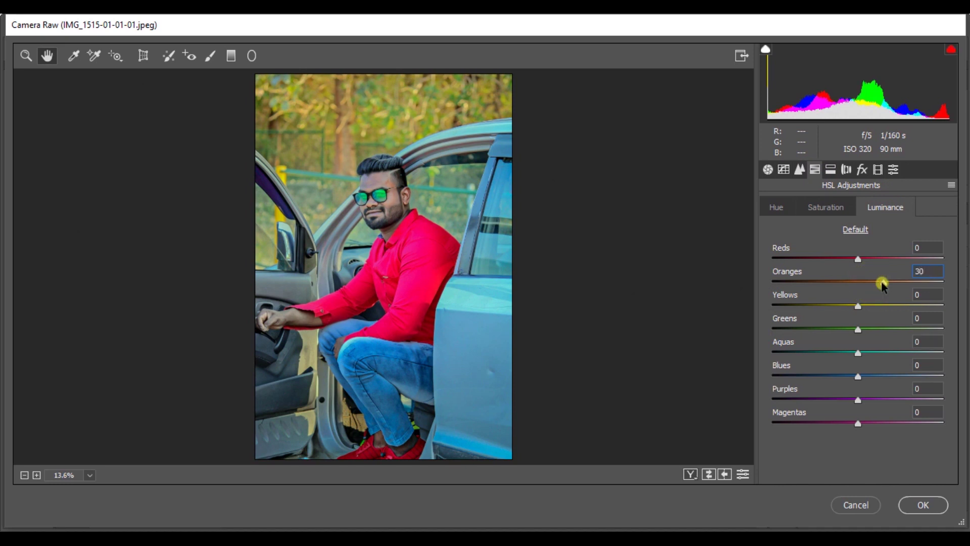
- Desaturate the background foliage by setting the saturation of the Yellows and Greens to -100
click(831, 208)
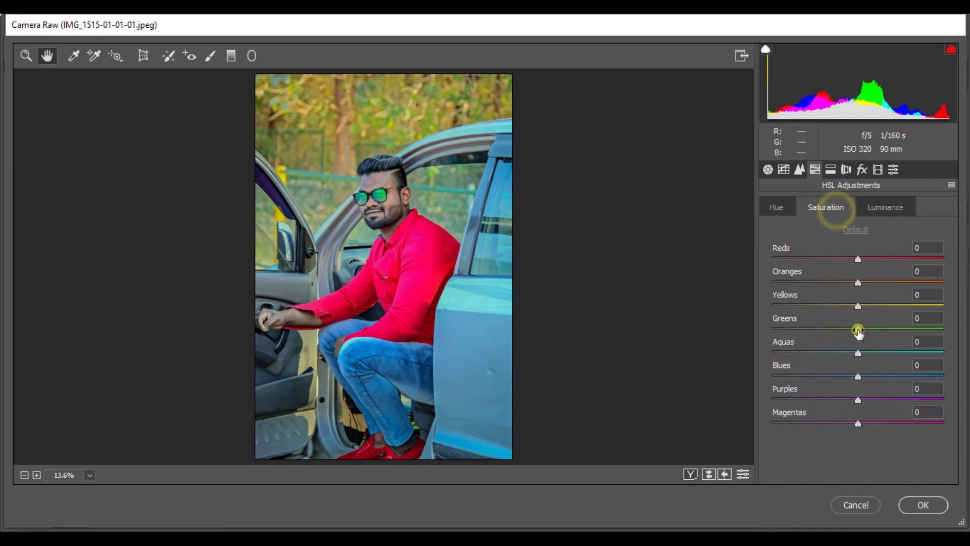
drag(857, 330, 945, 330)
drag(858, 306, 744, 303)
drag(781, 330, 749, 329)
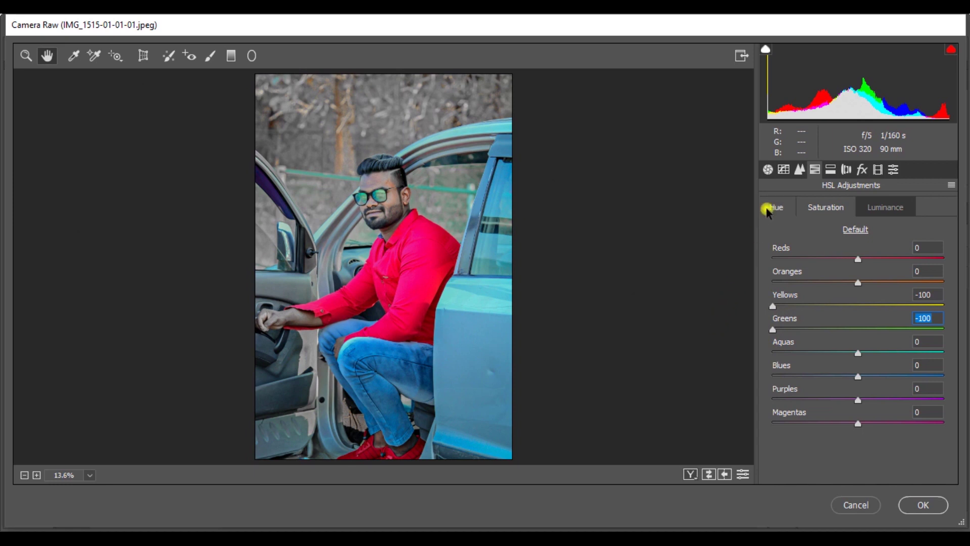
- Shift the hue of the Blues to -20 in the HSL adjustments
click(768, 207)
click(835, 376)
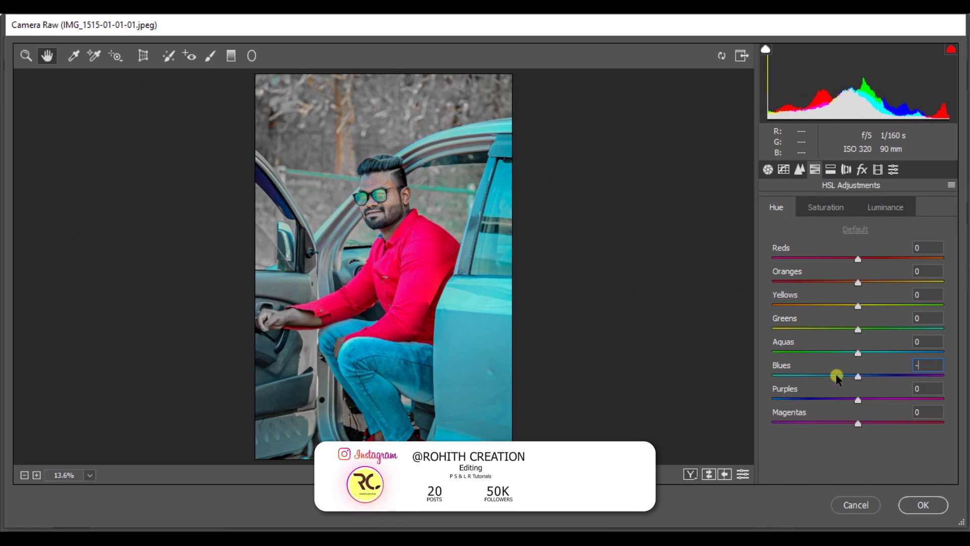
text(-20)
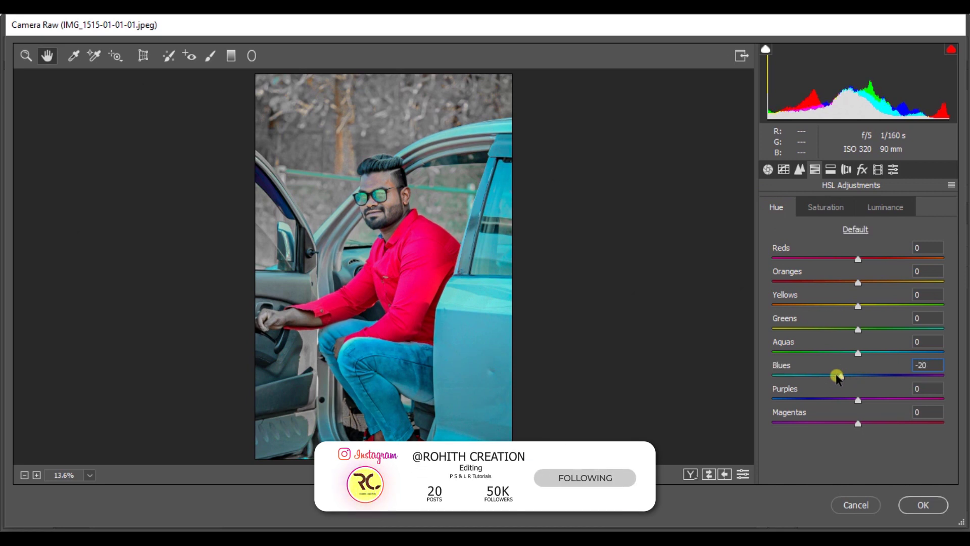
- Darken the photo's edges with lens vignetting, using an Amount of -62 and a Midpoint of 0
click(860, 170)
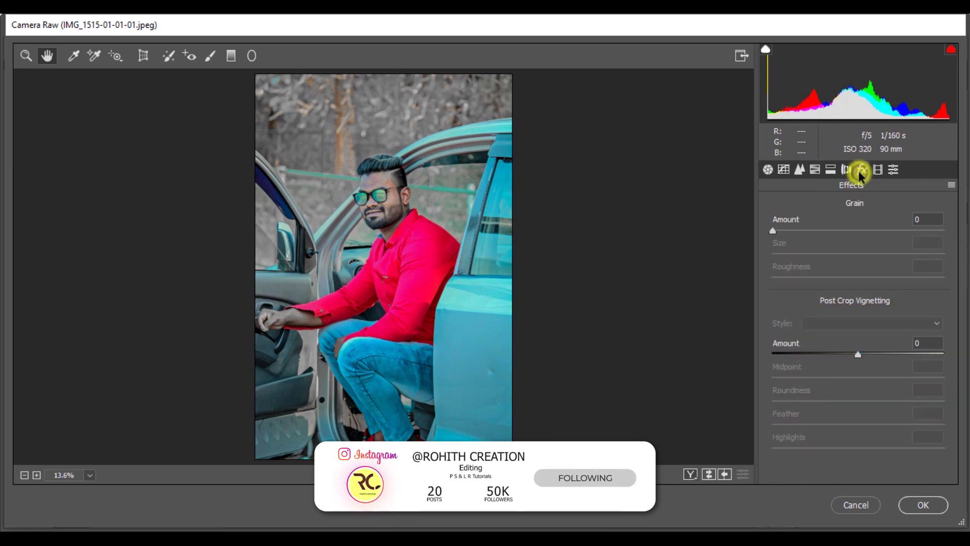
click(847, 170)
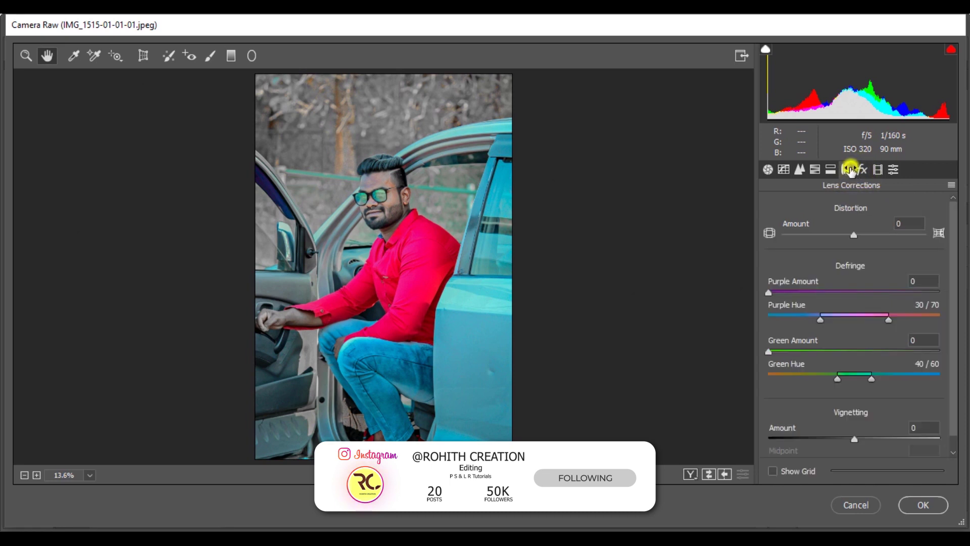
click(830, 422)
drag(817, 446, 751, 444)
click(828, 424)
drag(828, 426, 798, 426)
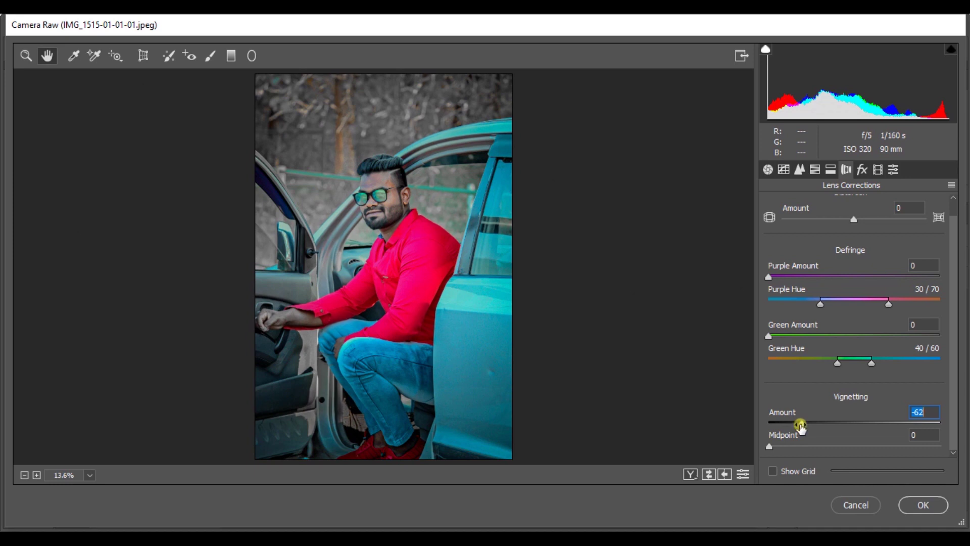
- Split-tone the highlights with a Hue of 234 and a Saturation of 15
click(830, 170)
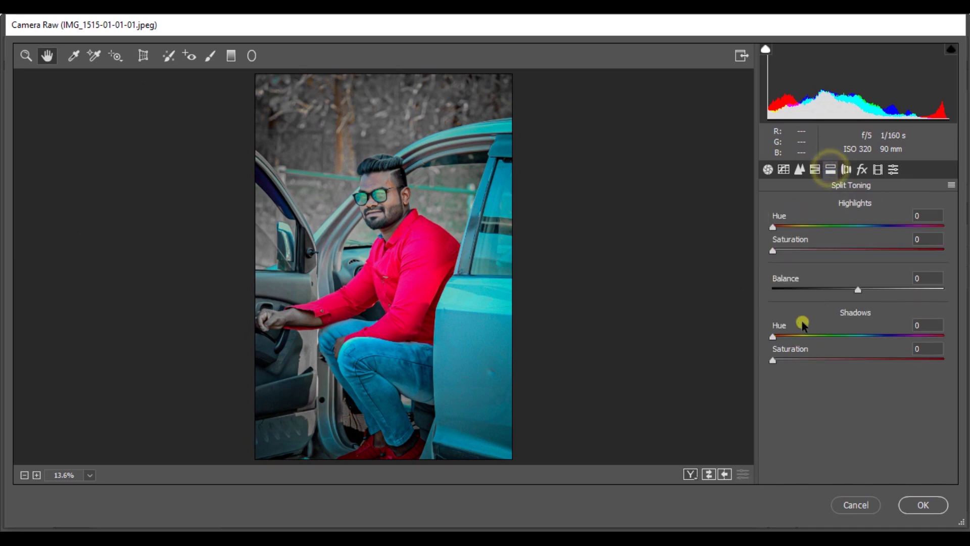
click(810, 249)
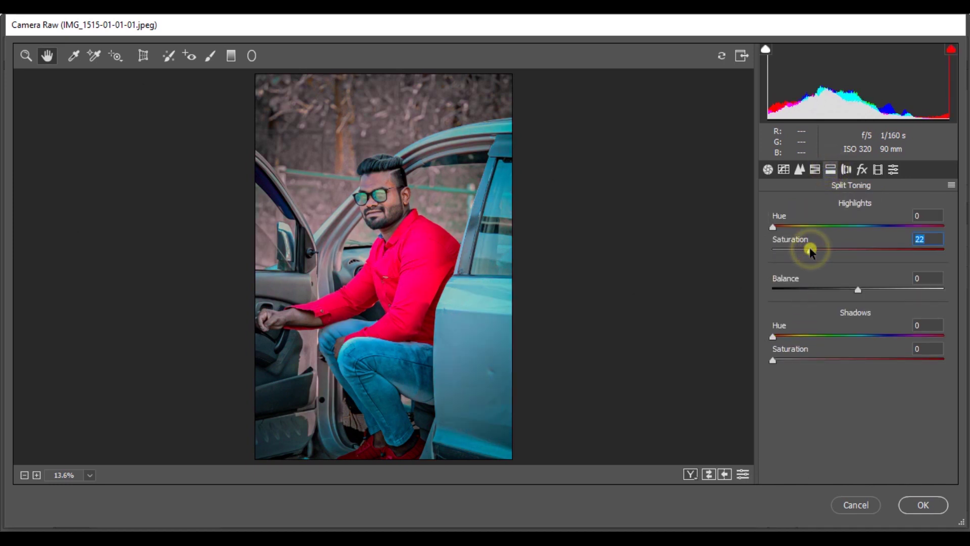
drag(772, 226, 883, 232)
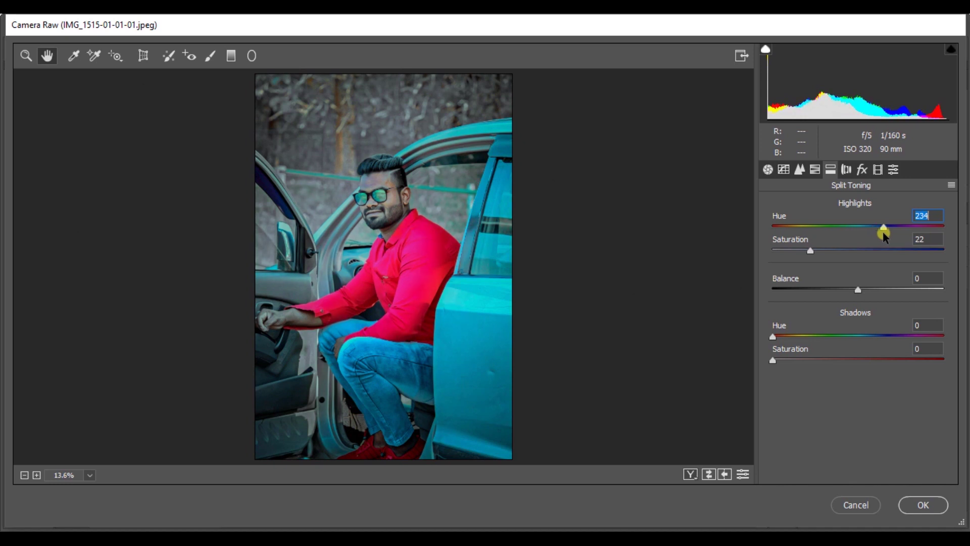
drag(810, 250, 800, 255)
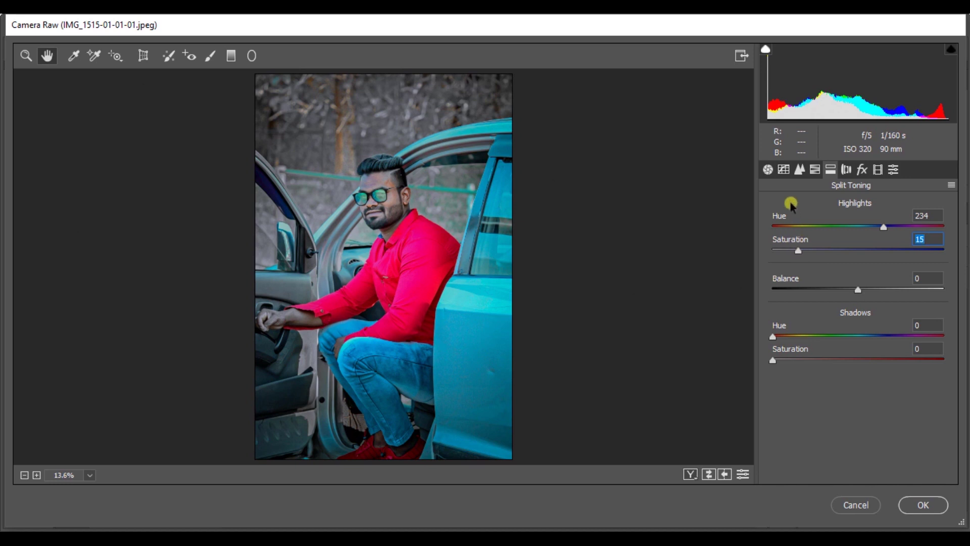
- Shape the Blue channel point curve: anchor it at input 65, output 62, lift the black point to 32 and lower the white point to 247
click(783, 169)
click(820, 256)
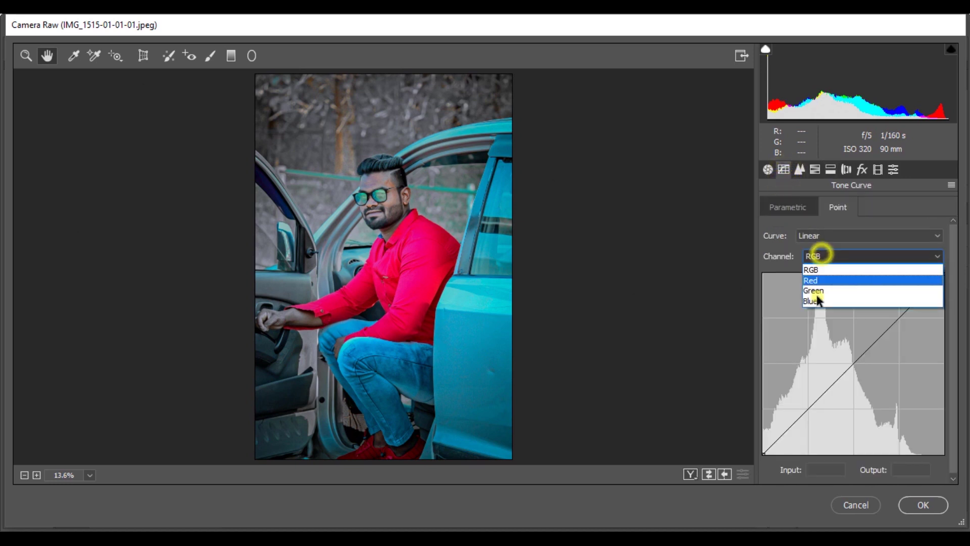
click(818, 299)
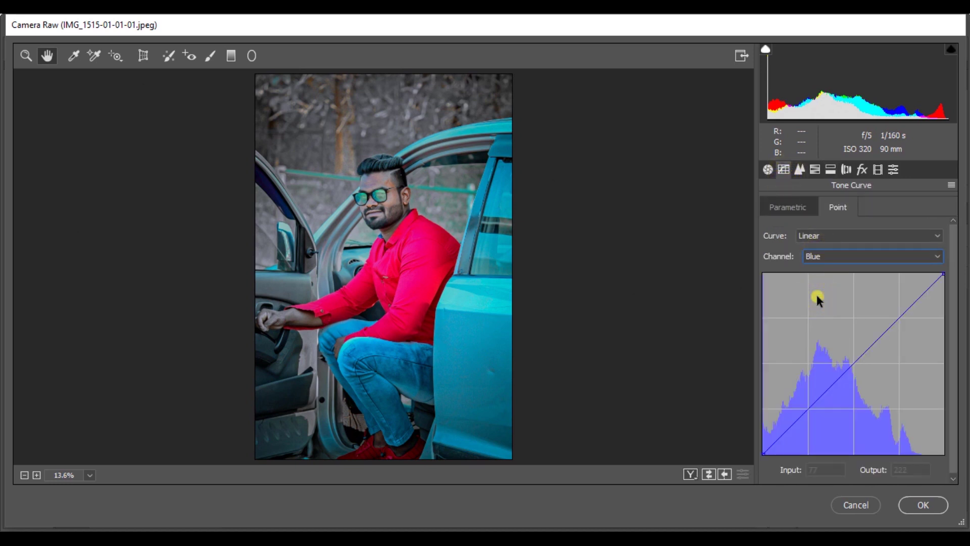
click(808, 410)
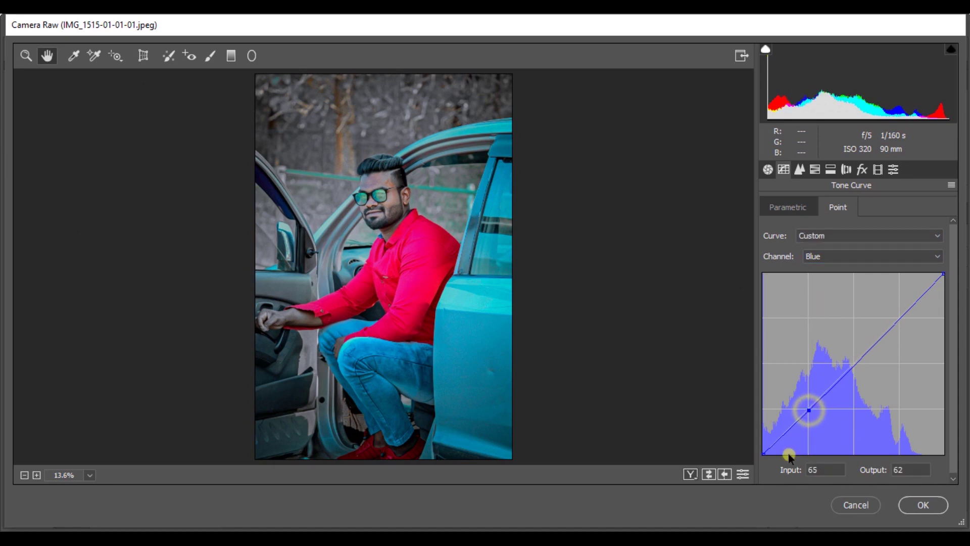
drag(763, 453, 759, 432)
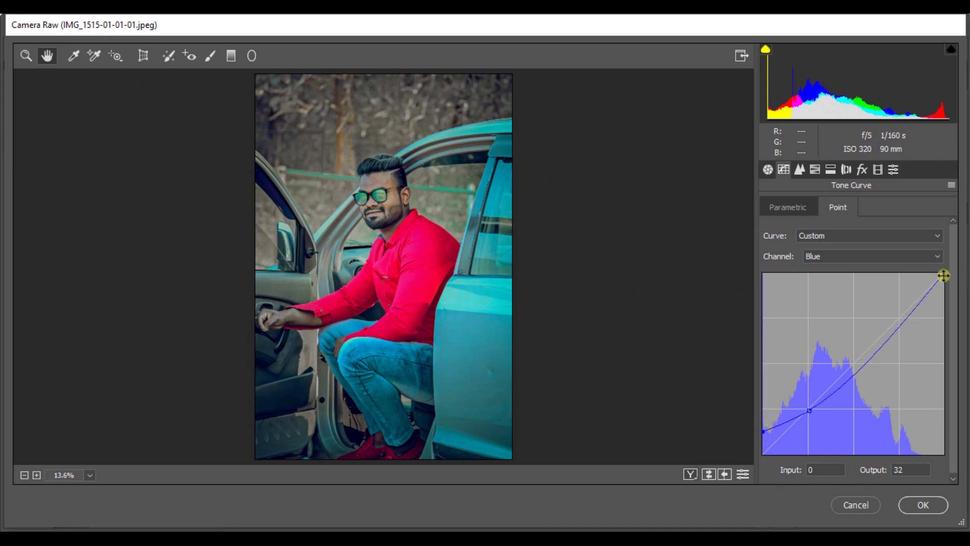
drag(944, 270, 949, 278)
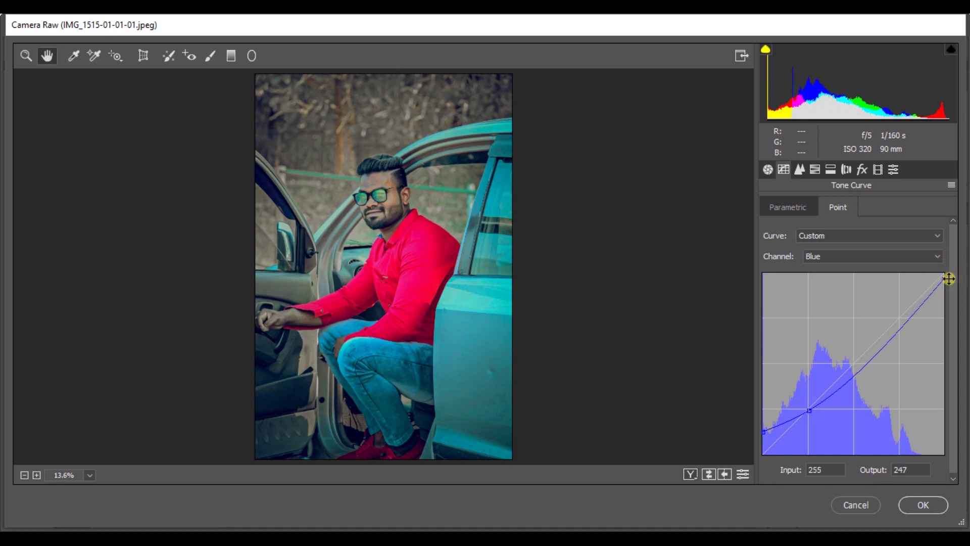
- Fade the shadows on the RGB point curve by anchoring the lower quarter and raising the black point's output to 14
click(823, 256)
click(819, 269)
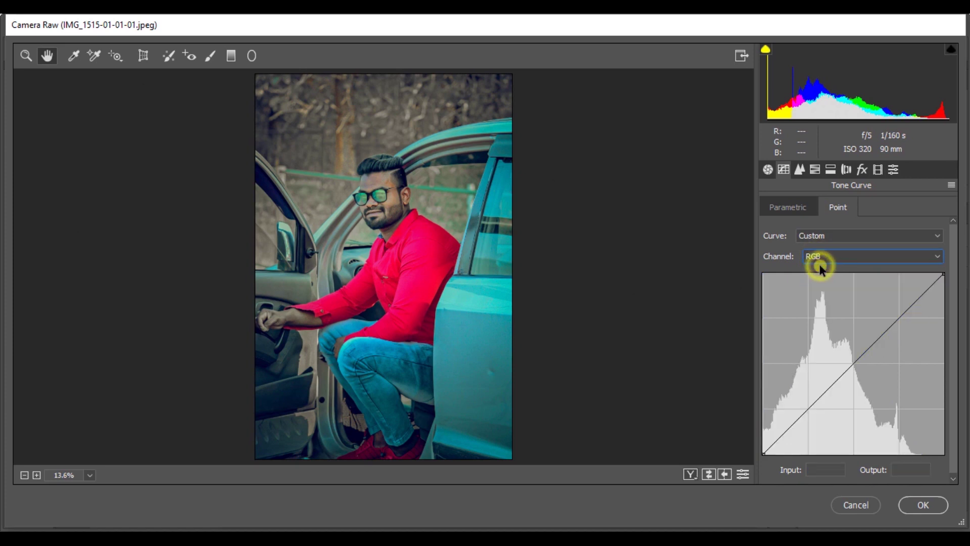
click(808, 407)
drag(763, 454, 763, 440)
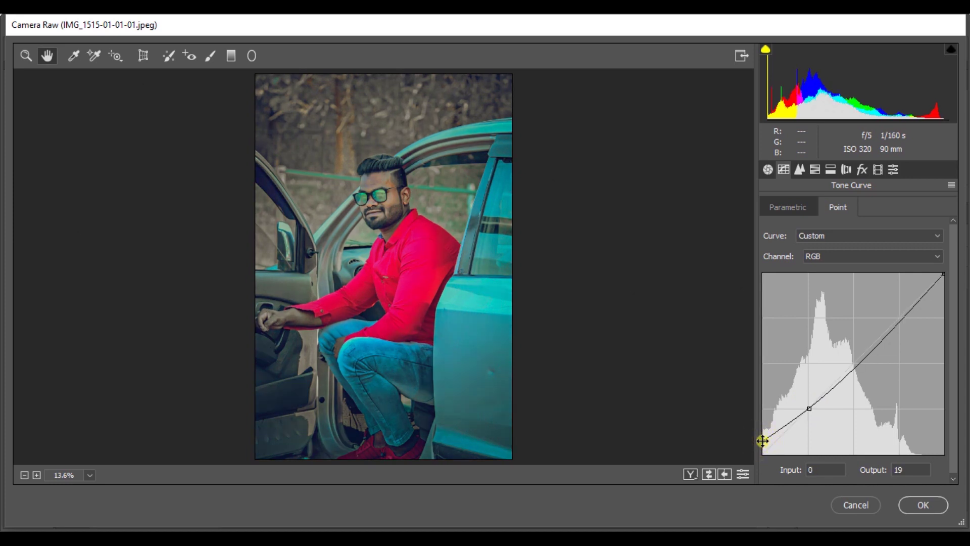
drag(761, 443, 762, 445)
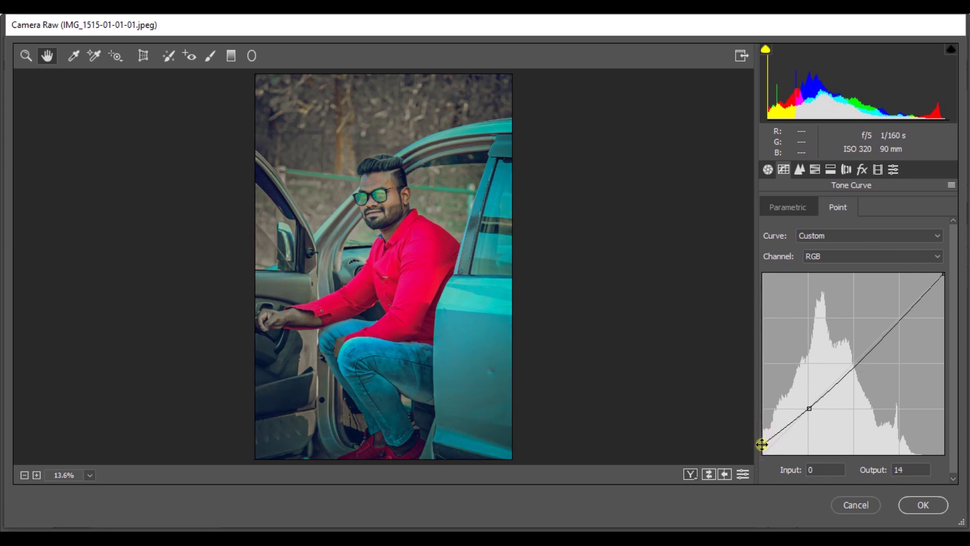
- Show the before/after comparison, apply the Camera Raw adjustments, and toggle the model layer's visibility to compare it with the original
click(693, 474)
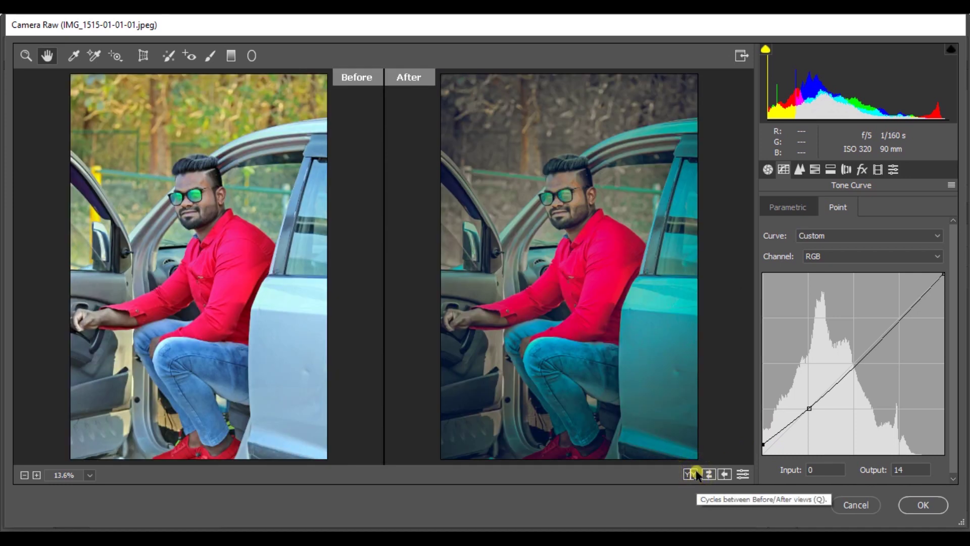
click(932, 506)
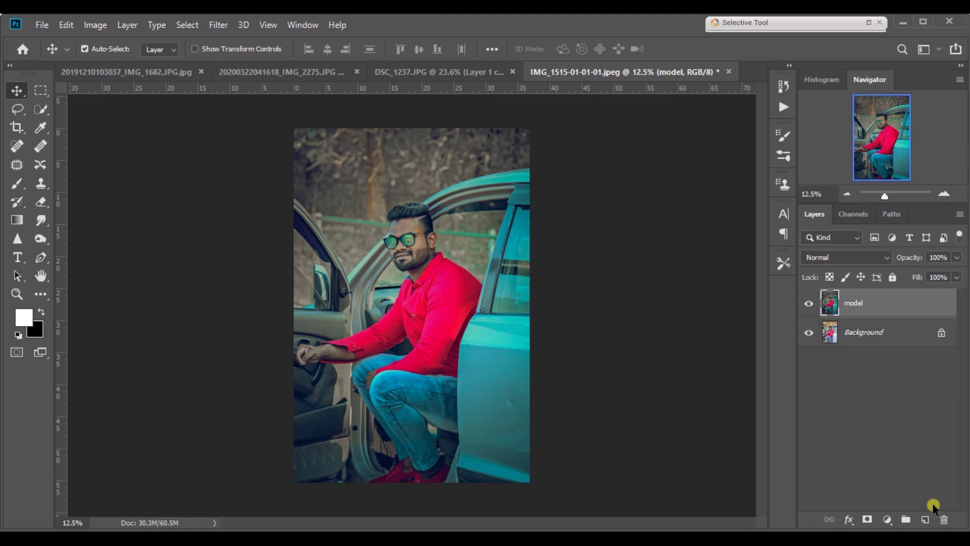
click(810, 307)
click(810, 306)
click(810, 306)
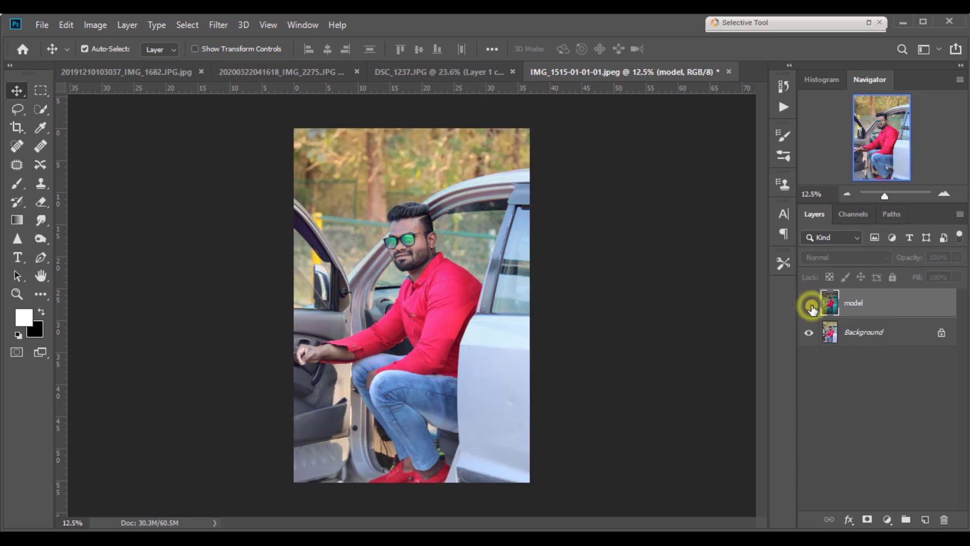
click(810, 306)
- Duplicate the model layer and rename the copy to skin
drag(920, 314, 928, 520)
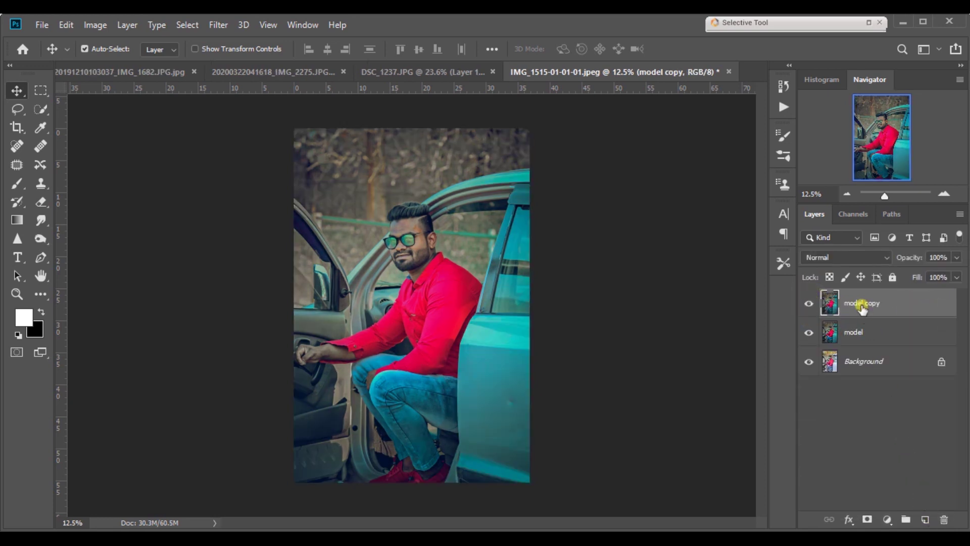
text(skin)
key(Return)
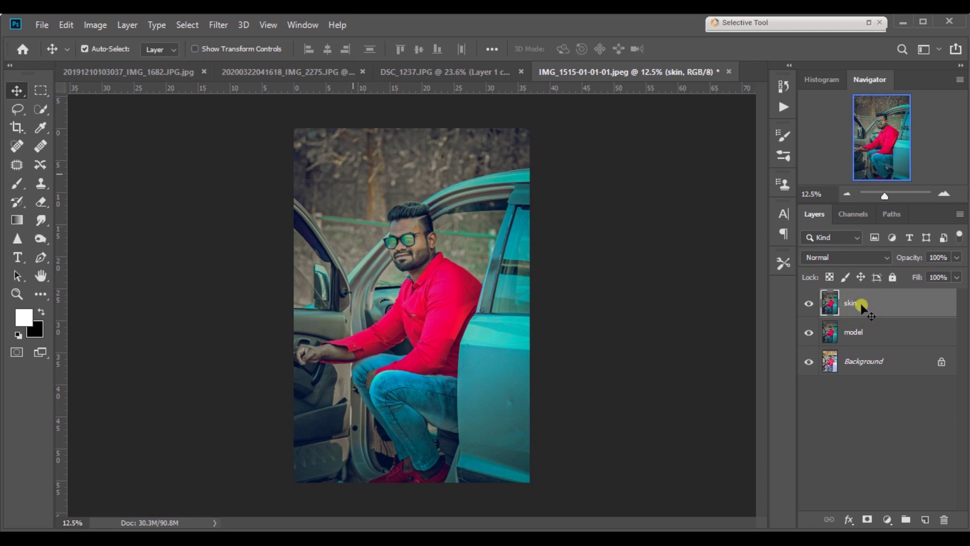
- Open the skin layer in the SkinFiner filter and set the smoothing Amount to 84 and Fine to +44
click(215, 30)
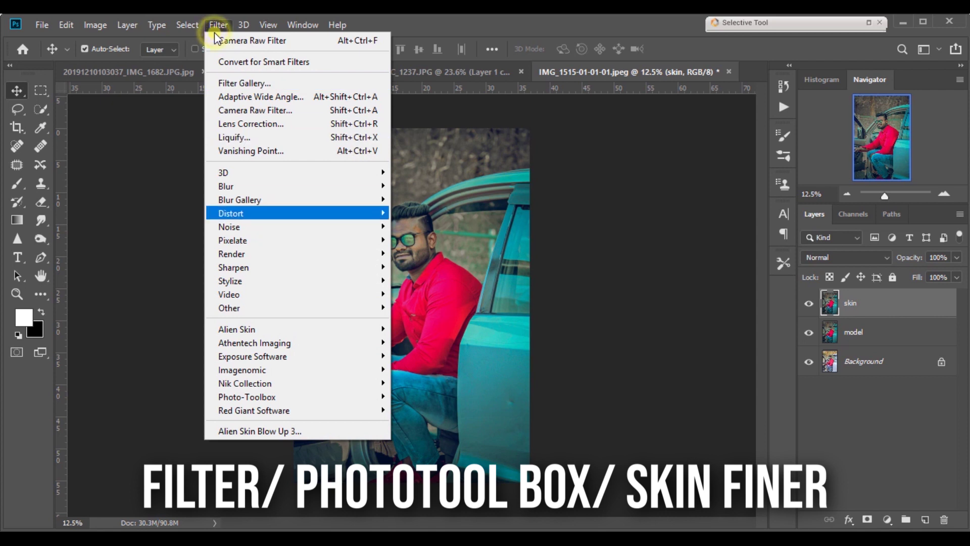
mouse_move(230, 399)
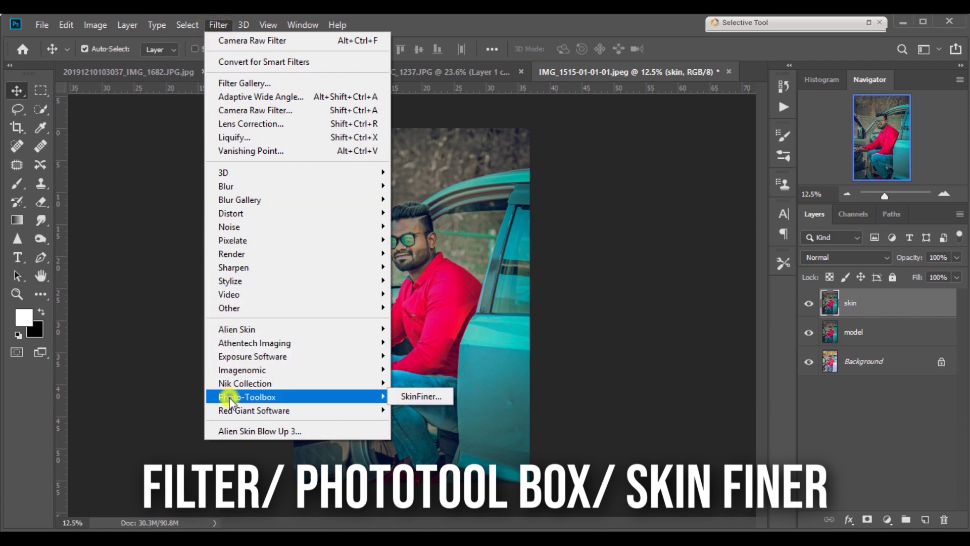
click(411, 401)
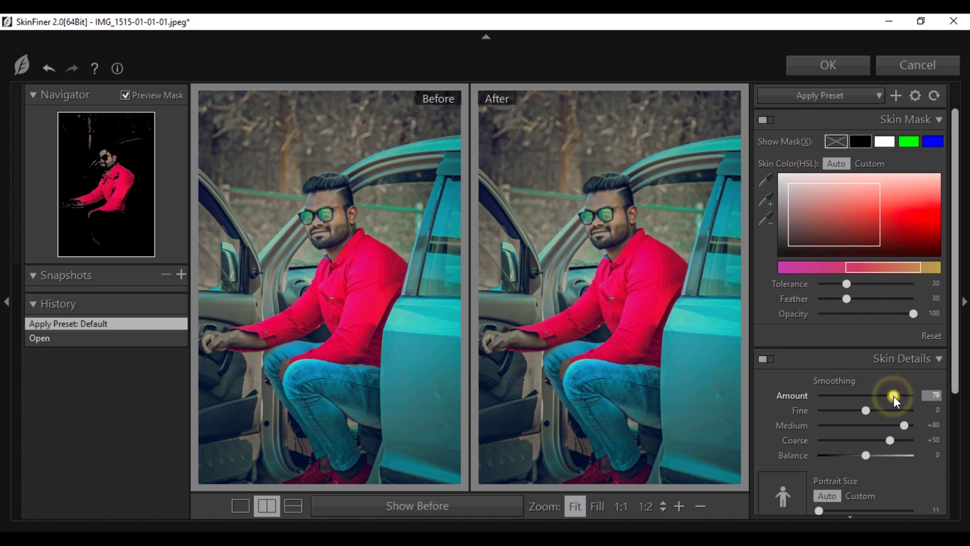
drag(893, 395, 898, 396)
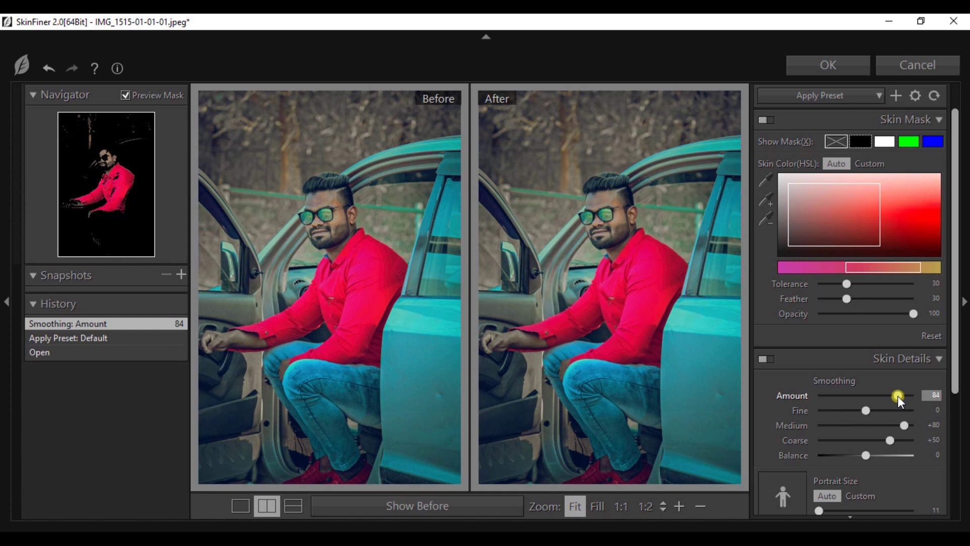
drag(867, 410, 887, 411)
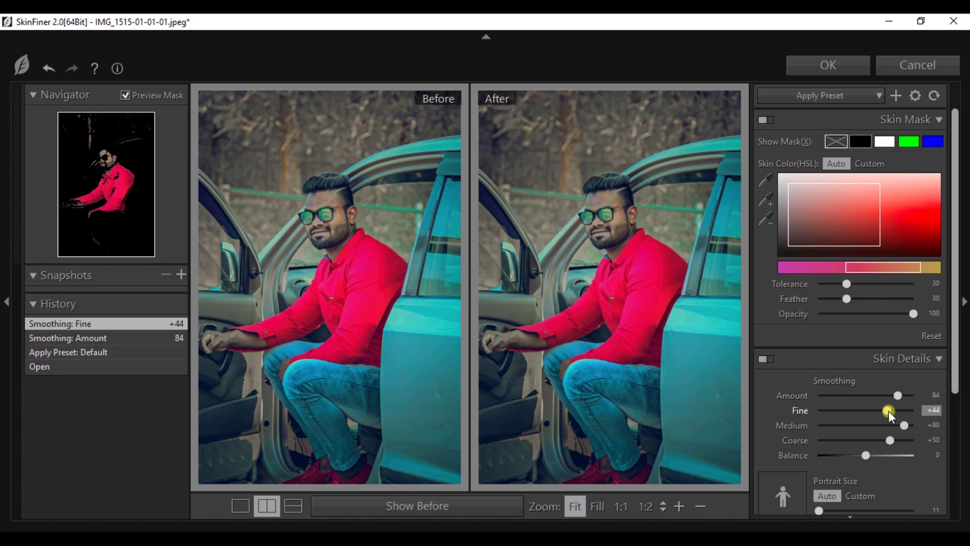
- Set the skin tone Contrast to +22 and the Portrait Size to 100, and apply the SkinFiner filter
scroll(888, 411, down, 3)
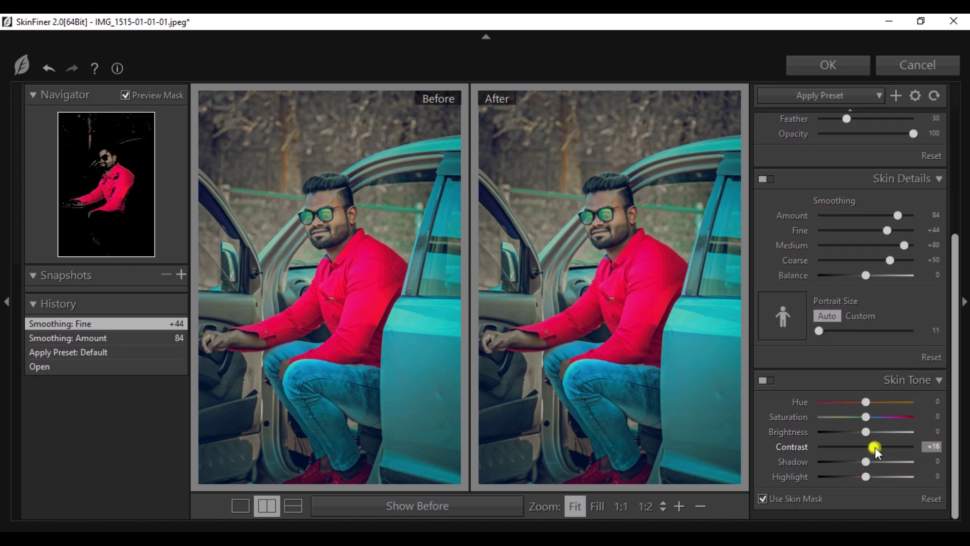
drag(875, 447, 877, 446)
drag(819, 329, 917, 332)
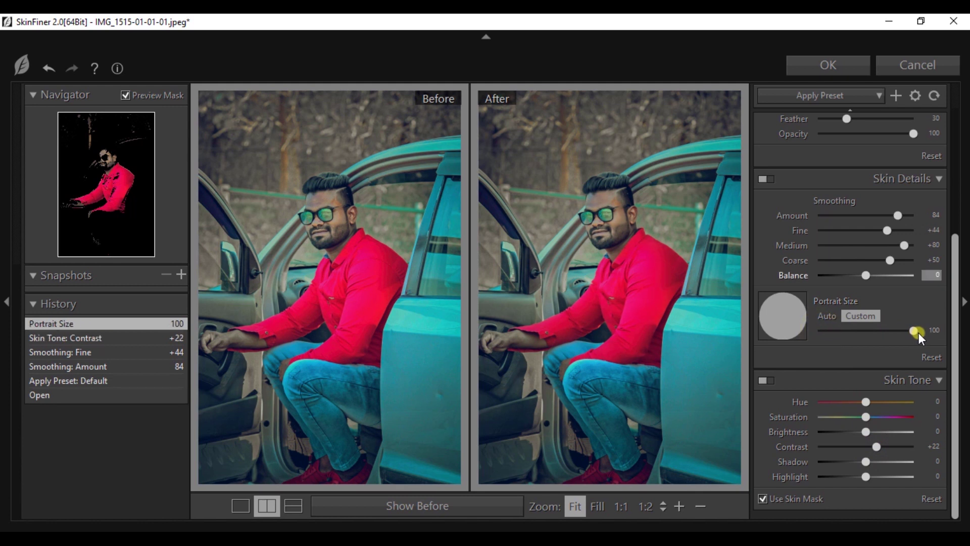
click(804, 67)
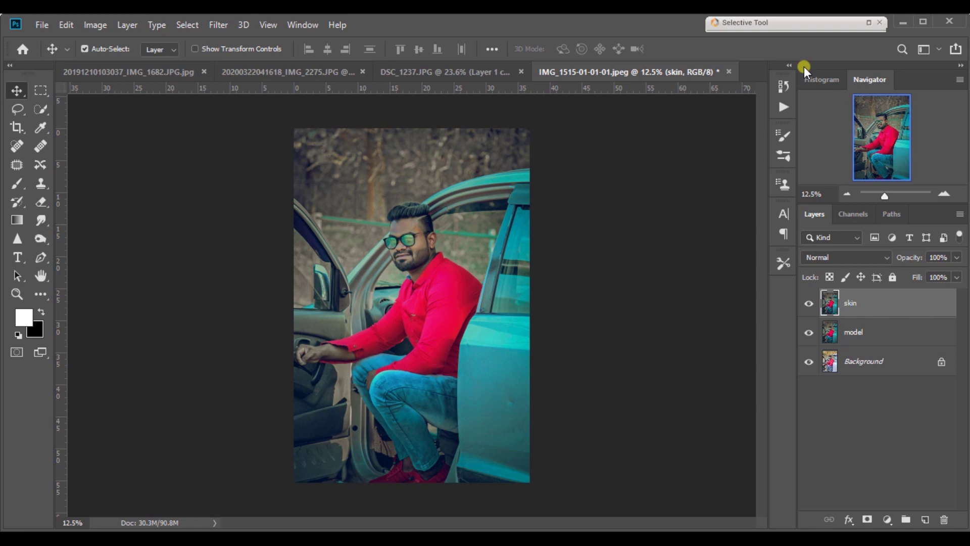
- Compare the photo with and without the skin layer, and merge the skin layer down into the model layer
click(807, 304)
click(807, 305)
right_click(882, 307)
click(763, 434)
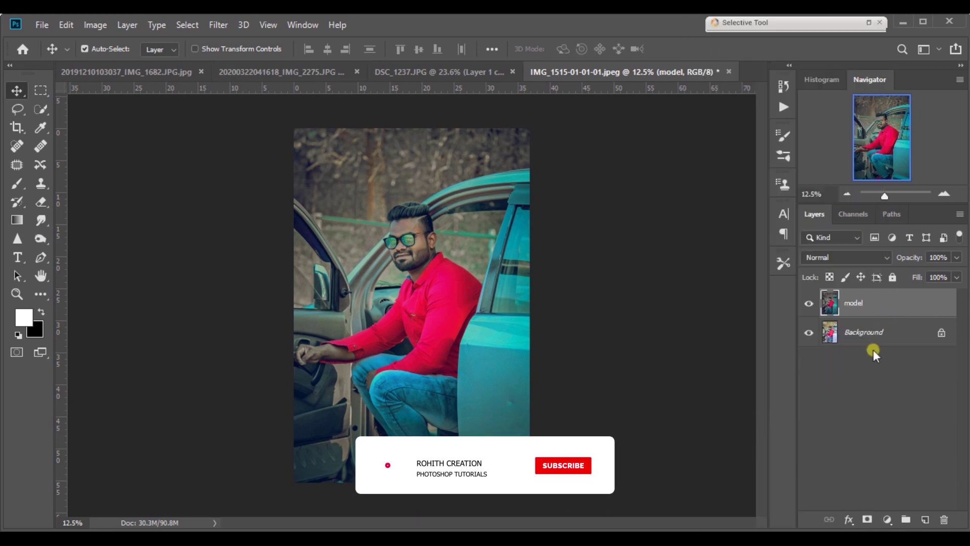
- Duplicate the model layer and smooth the man's forehead on the copy with a reduced Smudge brush at 20% strength
drag(925, 312, 923, 518)
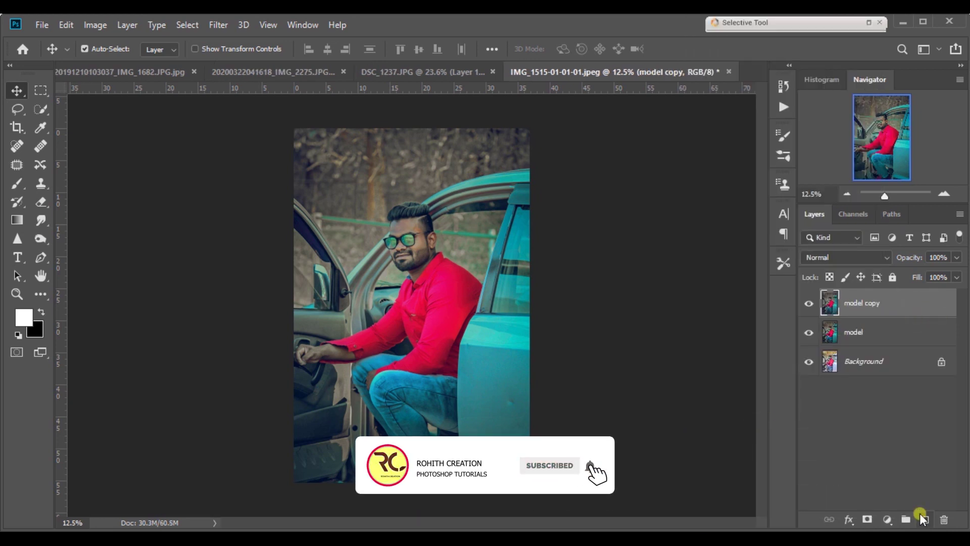
click(41, 220)
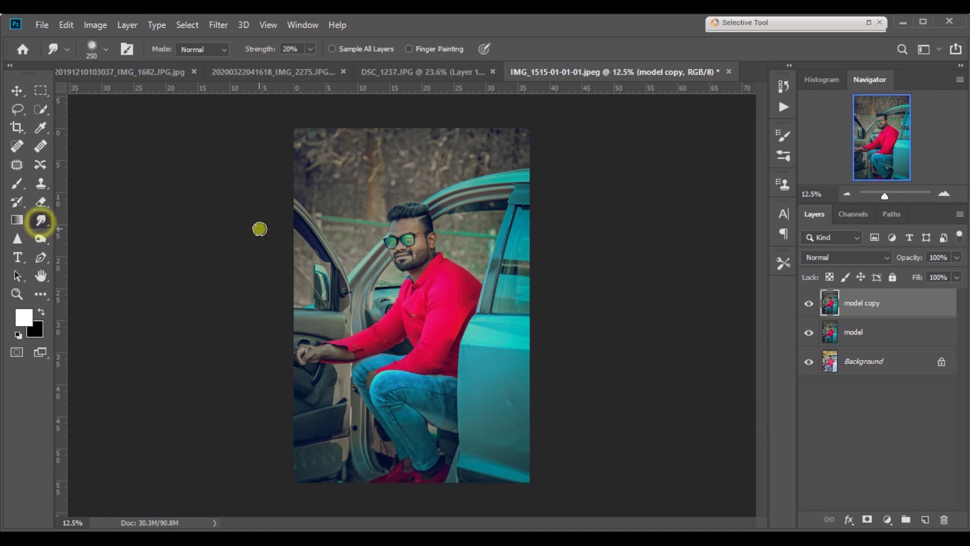
key(ctrl+plus)
key(ctrl+plus)
key(ctrl+plus)
key(ctrl+plus)
drag(402, 185, 409, 405)
key(ctrl+plus)
key(ctrl+plus)
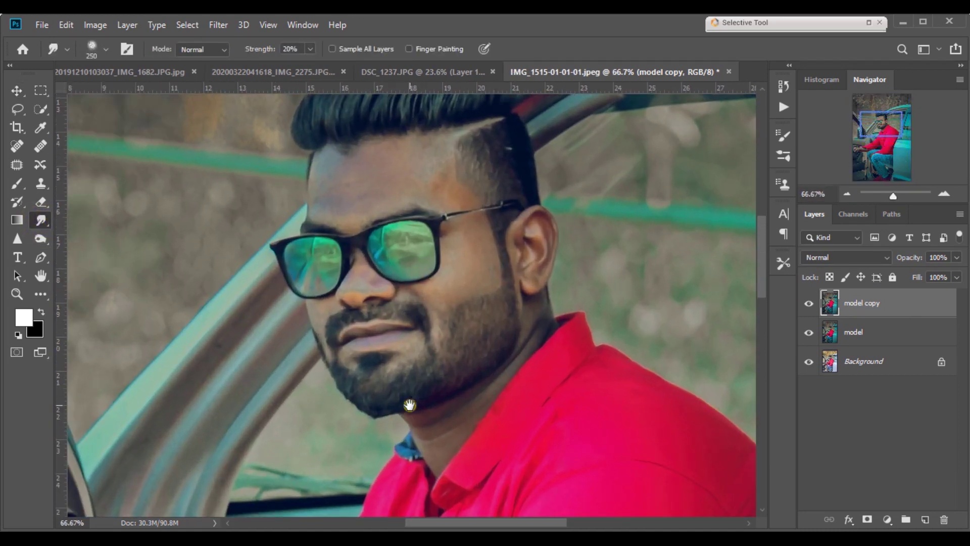
drag(387, 264, 388, 373)
key(bracketleft)
key(bracketleft)
key(bracketleft)
key(bracketleft)
key(bracketleft)
mouse_move(398, 196)
mouse_down()
mouse_move(365, 222)
mouse_move(327, 214)
mouse_move(302, 249)
mouse_move(288, 210)
mouse_move(275, 249)
mouse_move(305, 264)
mouse_move(286, 265)
mouse_move(277, 256)
mouse_move(346, 278)
mouse_move(439, 252)
mouse_move(431, 227)
mouse_move(446, 195)
mouse_move(377, 188)
mouse_move(357, 248)
mouse_up()
- Smudge the skin beside and below the sunglasses, from the temple down to the beard edge, varying the brush size to fit
key(bracketright)
key(bracketleft)
key(bracketleft)
key(bracketleft)
key(bracketright)
key(bracketright)
key(bracketleft)
key(bracketleft)
mouse_move(450, 242)
mouse_down()
mouse_move(467, 261)
mouse_move(477, 255)
mouse_move(450, 252)
mouse_up()
mouse_move(482, 298)
mouse_down()
mouse_move(457, 259)
mouse_move(482, 261)
mouse_move(459, 260)
mouse_up()
key(bracketright)
key(bracketright)
key(bracketright)
drag(489, 288, 490, 321)
key(bracketleft)
key(bracketleft)
mouse_move(490, 320)
mouse_down()
mouse_move(477, 345)
mouse_move(496, 311)
mouse_move(462, 306)
mouse_move(461, 316)
mouse_move(452, 287)
mouse_move(456, 314)
mouse_up()
key(bracketleft)
drag(416, 342, 441, 353)
key(bracketleft)
key(bracketleft)
mouse_move(450, 316)
mouse_down()
mouse_move(408, 347)
mouse_move(442, 326)
mouse_move(427, 366)
mouse_move(398, 356)
mouse_move(423, 354)
mouse_move(369, 353)
mouse_move(450, 351)
mouse_move(416, 351)
mouse_move(454, 338)
mouse_move(437, 344)
mouse_move(455, 320)
mouse_up()
- Smooth the nose and the narrow cheek below the sunglasses with a 50 to 70 px Smudge brush, and touch up the larger cheek
key(bracketright)
key(bracketleft)
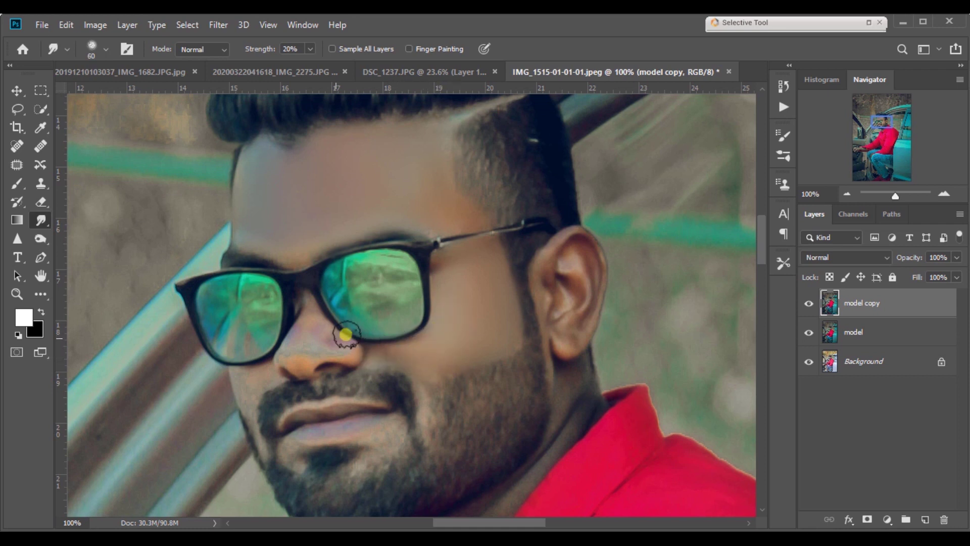
mouse_move(305, 329)
mouse_down()
mouse_move(307, 353)
mouse_move(309, 310)
mouse_move(306, 321)
mouse_move(332, 348)
mouse_move(312, 339)
mouse_move(259, 381)
mouse_move(238, 377)
mouse_move(247, 408)
mouse_up()
key(bracketleft)
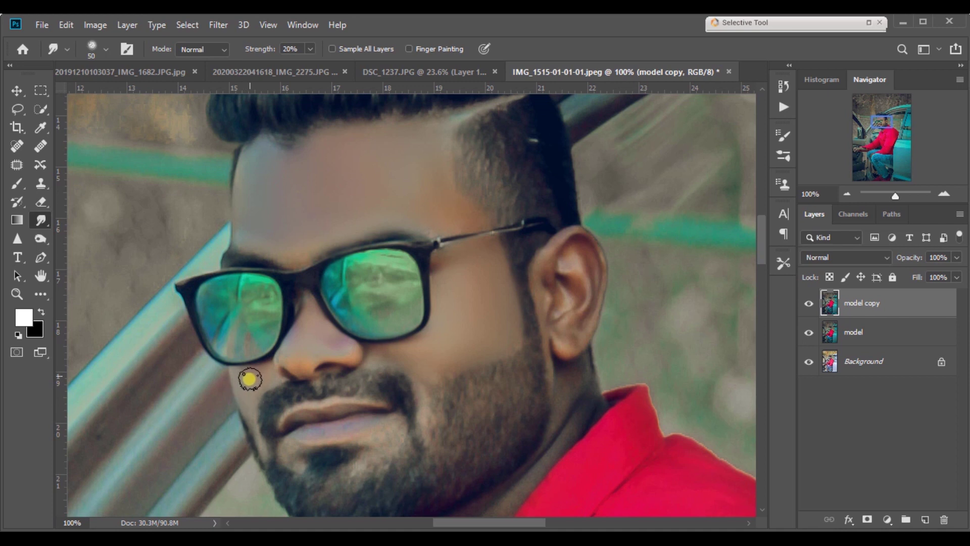
key(bracketright)
key(bracketright)
drag(303, 342, 307, 319)
mouse_move(417, 353)
mouse_down()
mouse_move(455, 339)
mouse_move(449, 318)
mouse_move(459, 288)
mouse_move(477, 311)
mouse_move(476, 272)
mouse_up()
key(ctrl+0)
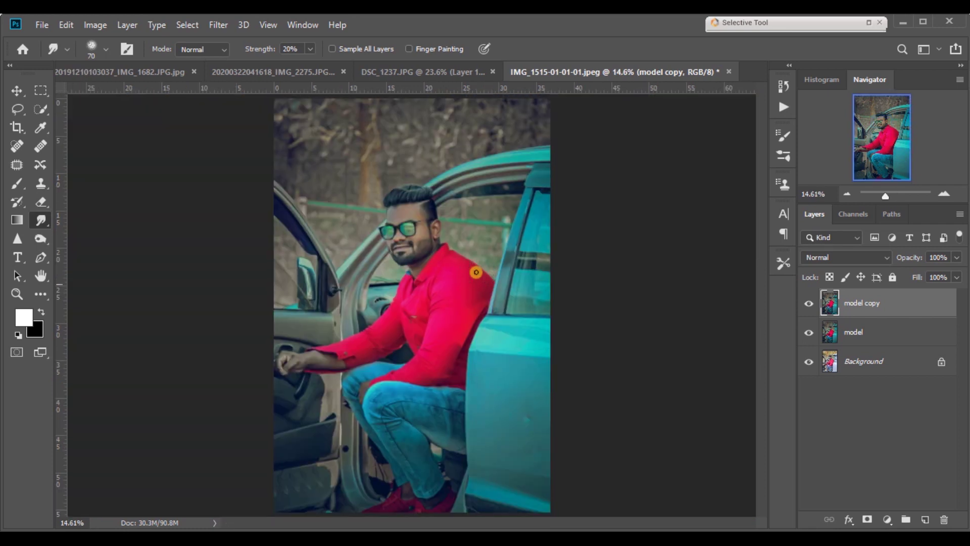
- Duplicate the retouched model copy layer and raise its Exposure to +0.15 in the Camera Raw Filter
drag(931, 309, 924, 520)
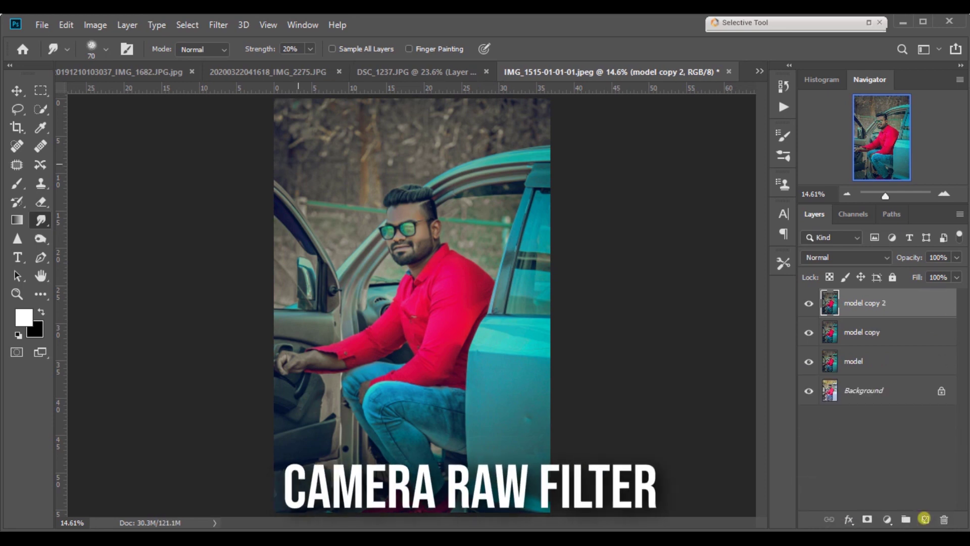
click(218, 25)
click(232, 114)
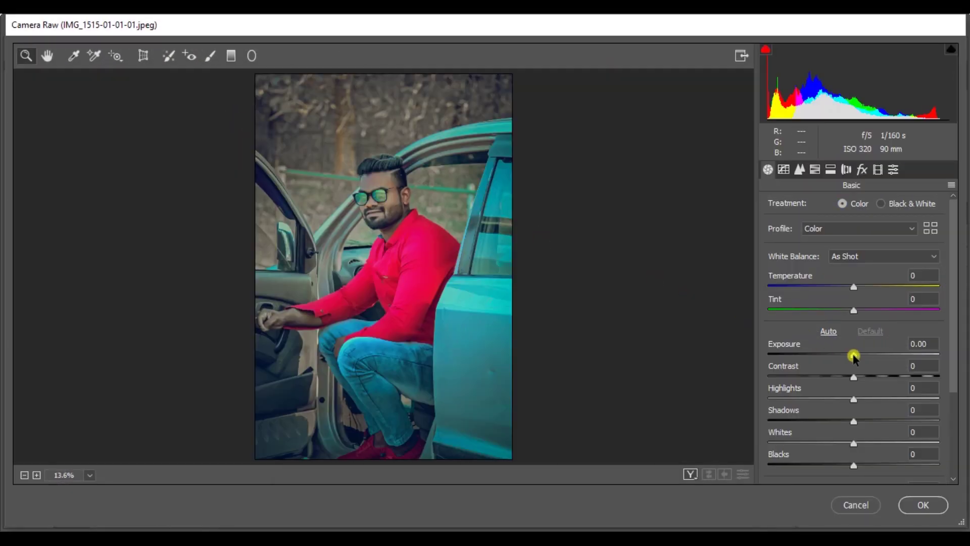
drag(853, 357, 856, 357)
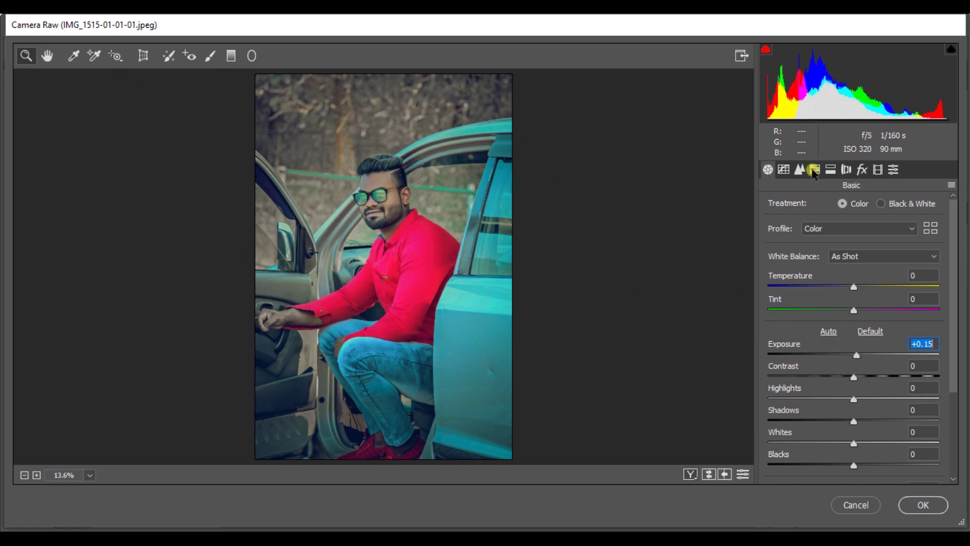
- Raise the luminance of the Oranges to 50 in the HSL adjustments
click(813, 169)
click(882, 207)
drag(858, 281, 884, 284)
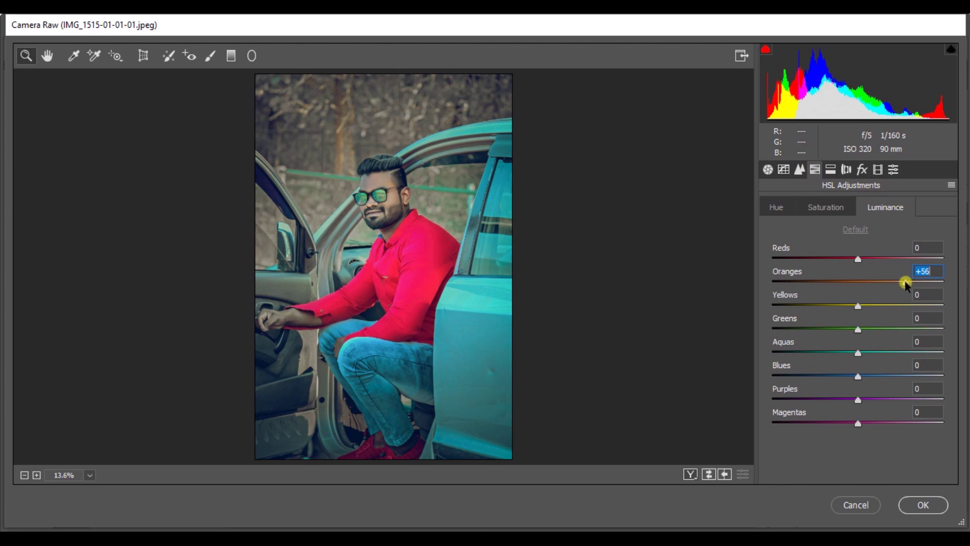
text(50)
- Set the HSL saturation of the Oranges to -7 and of the Reds to 30
click(819, 208)
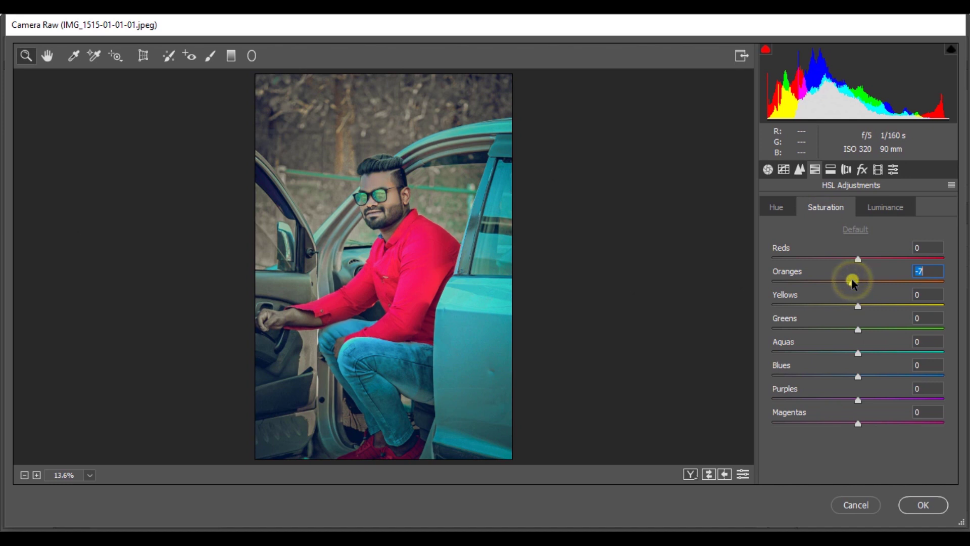
text(100)
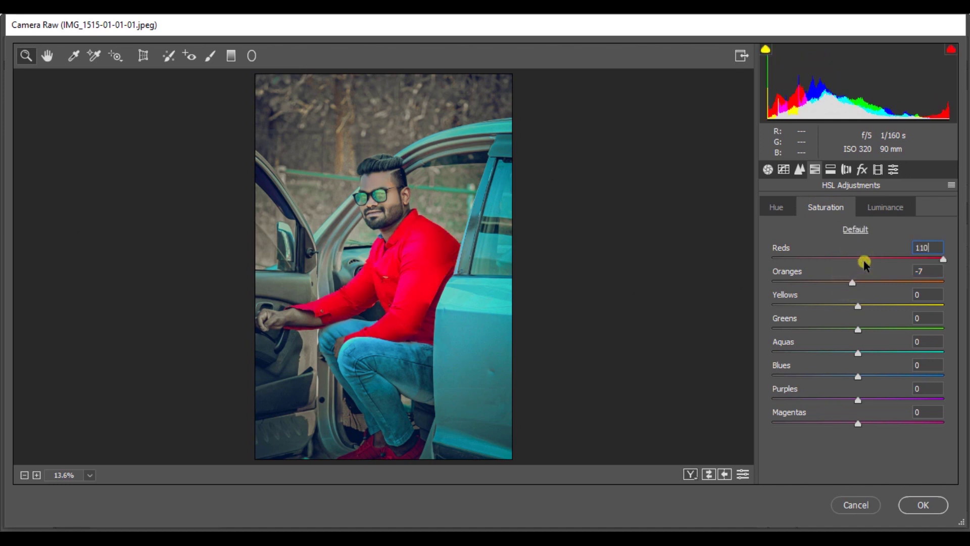
key(BackSpace)
key(BackSpace)
key(BackSpace)
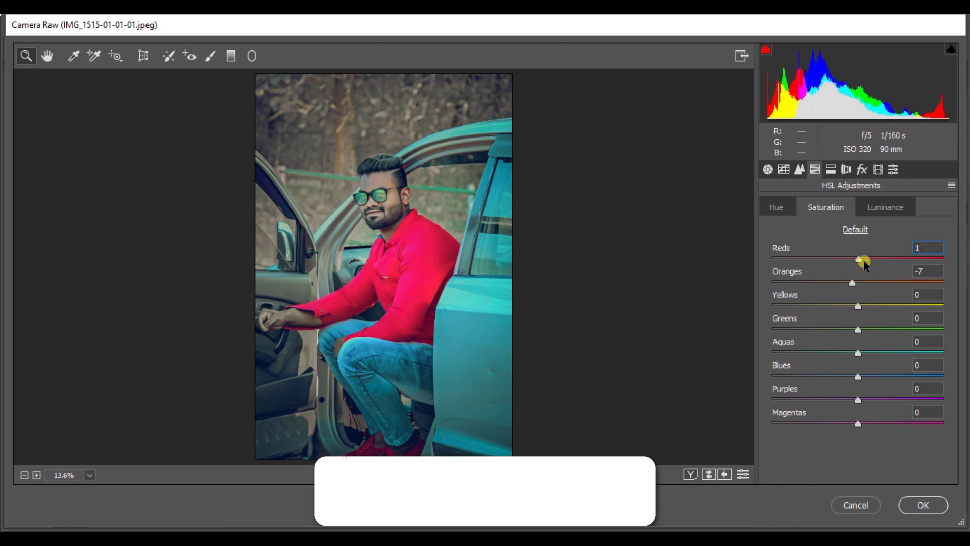
text(30)
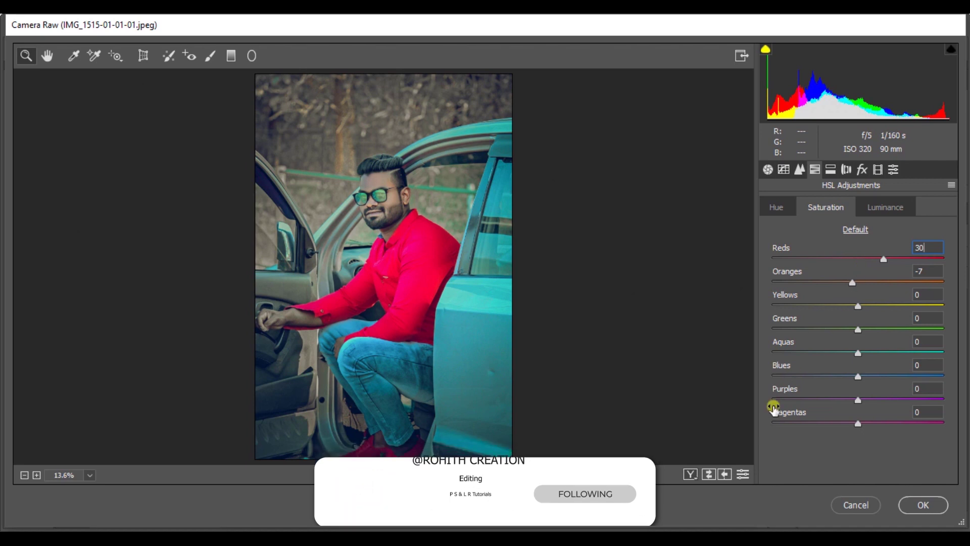
- Anchor the Blue tone curve near input 65, lift its black point to output 23, compare before and after, and apply the filter
click(782, 169)
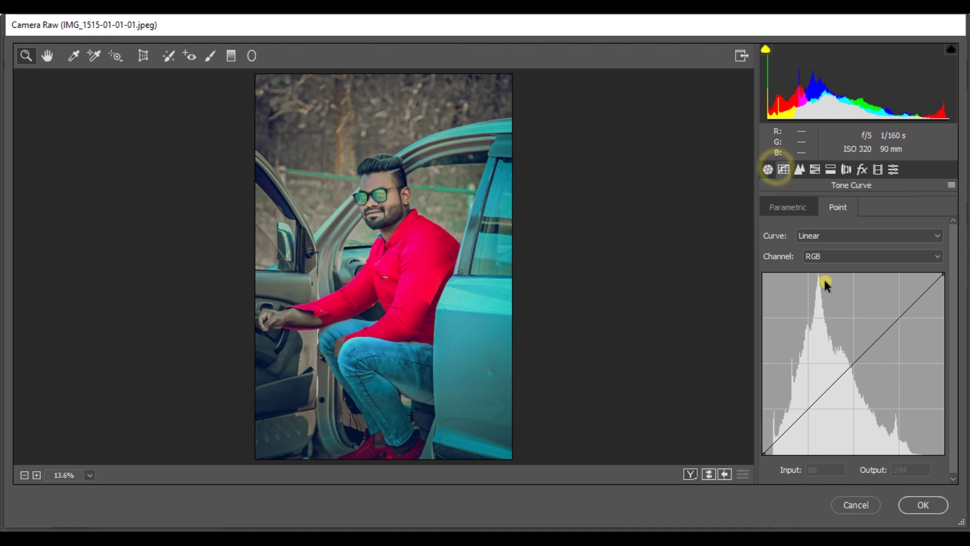
click(824, 256)
click(818, 301)
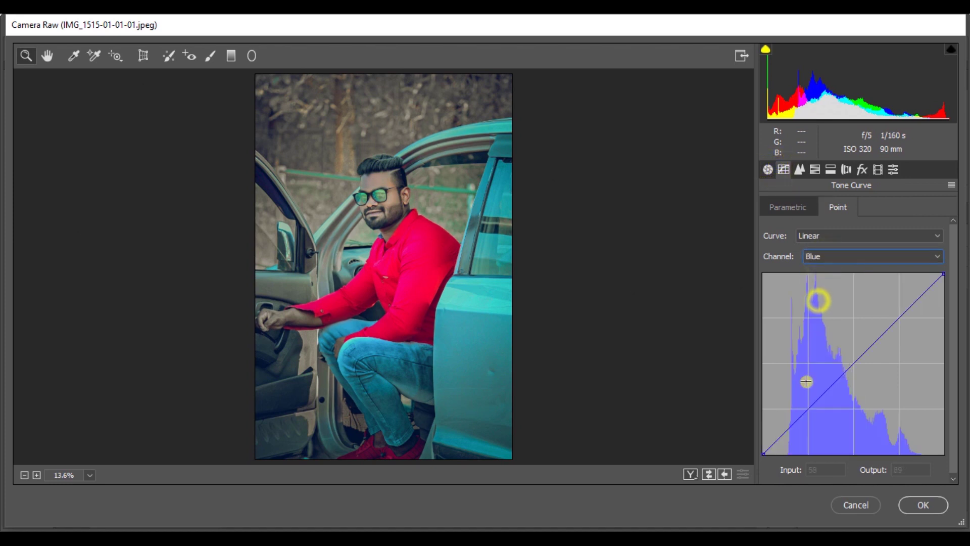
click(808, 408)
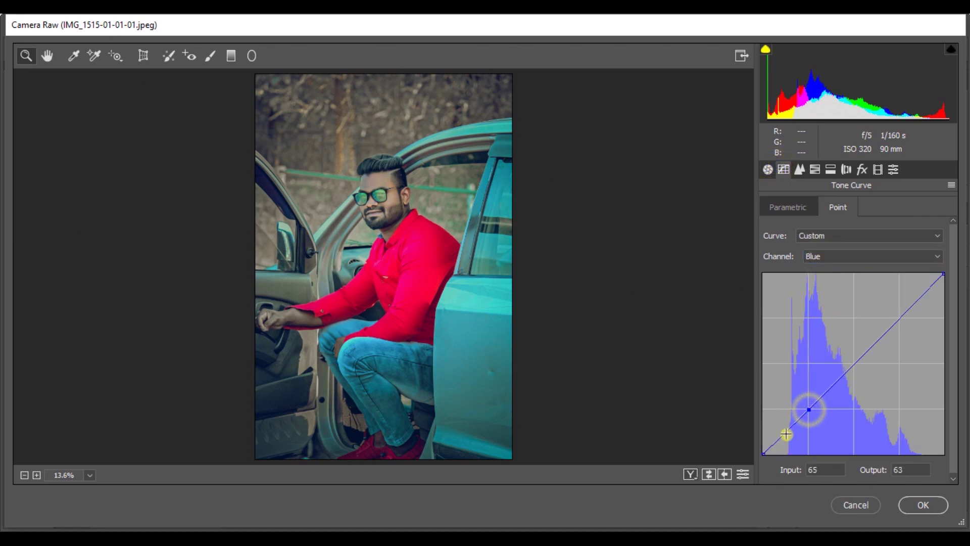
drag(763, 453, 762, 437)
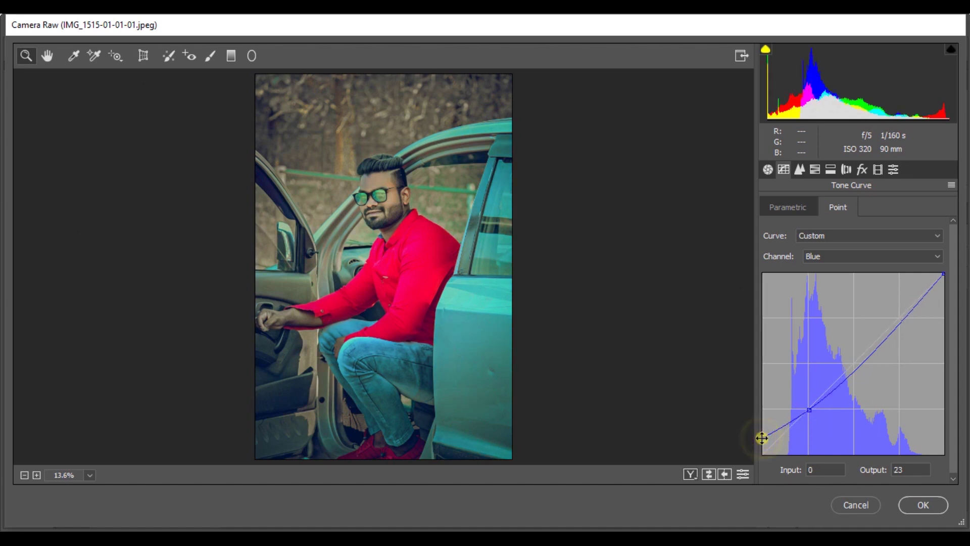
click(690, 474)
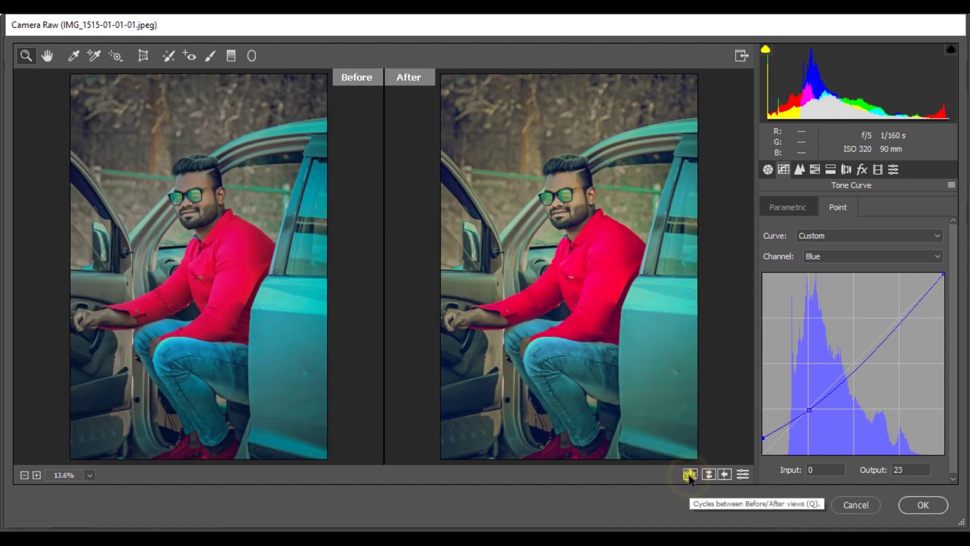
click(923, 502)
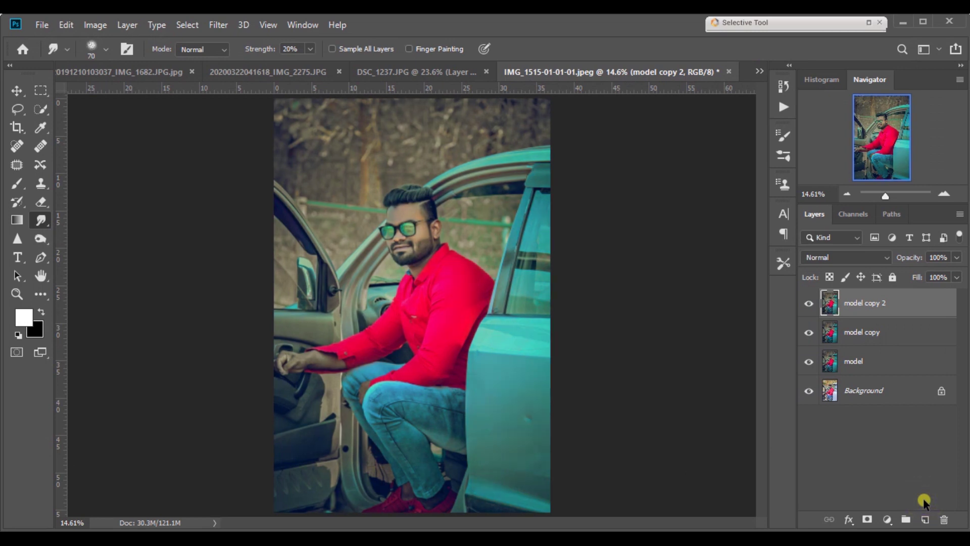
click(810, 303)
click(810, 304)
- Add a Color Lookup adjustment using Augusta • 16.cube at 30% opacity and compare the image with and without it
click(887, 519)
click(890, 445)
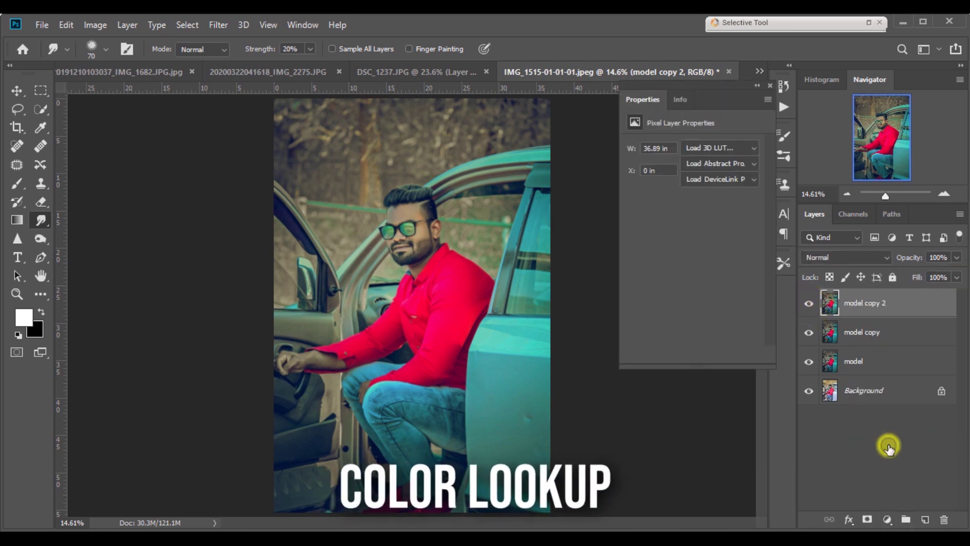
click(742, 146)
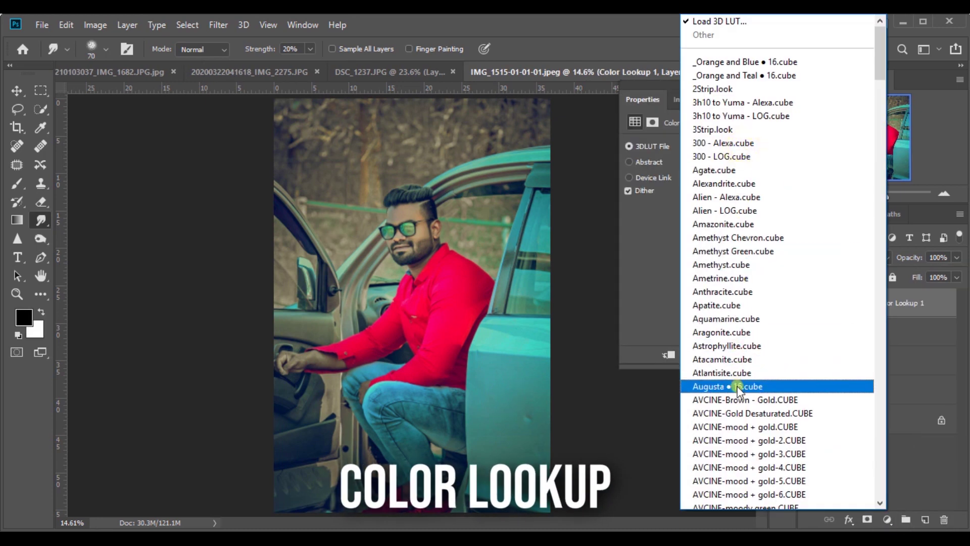
click(737, 386)
click(934, 258)
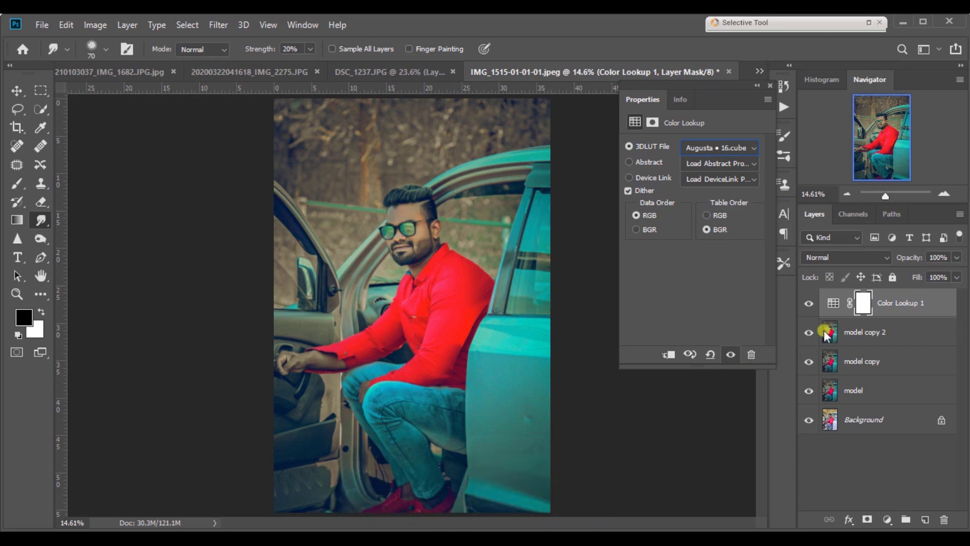
text(3.)
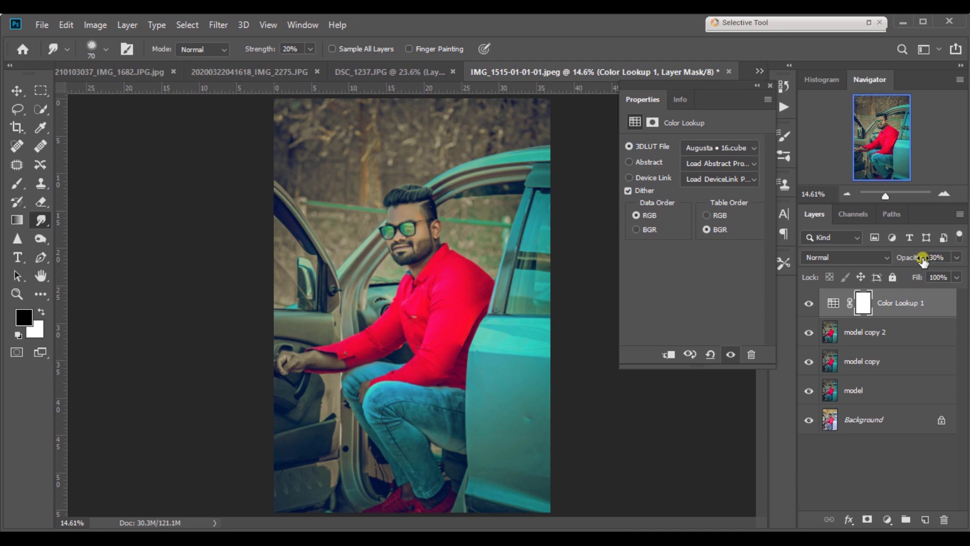
click(811, 303)
click(811, 303)
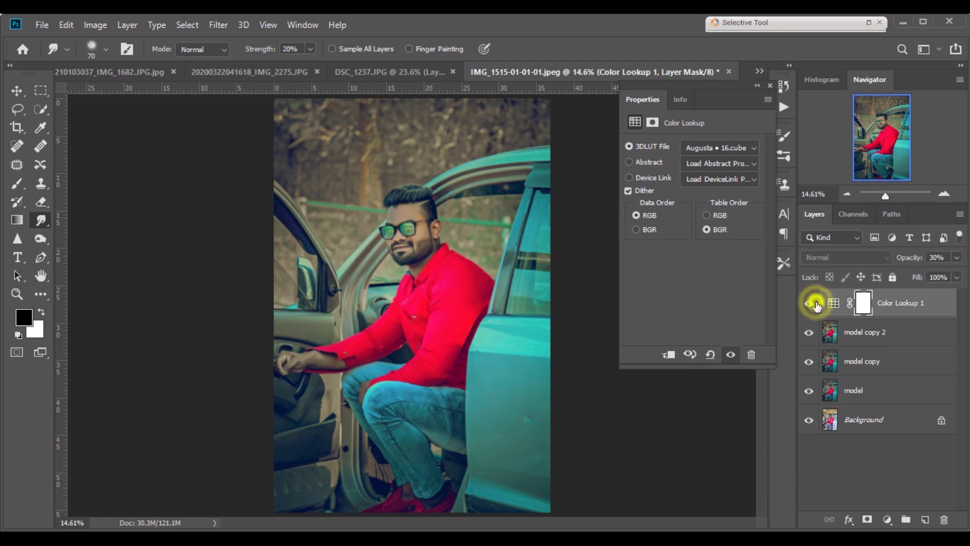
- Add another Color Lookup adjustment using AVCINE-Gold Desaturated.CUBE at 60% opacity and check its effect
click(890, 520)
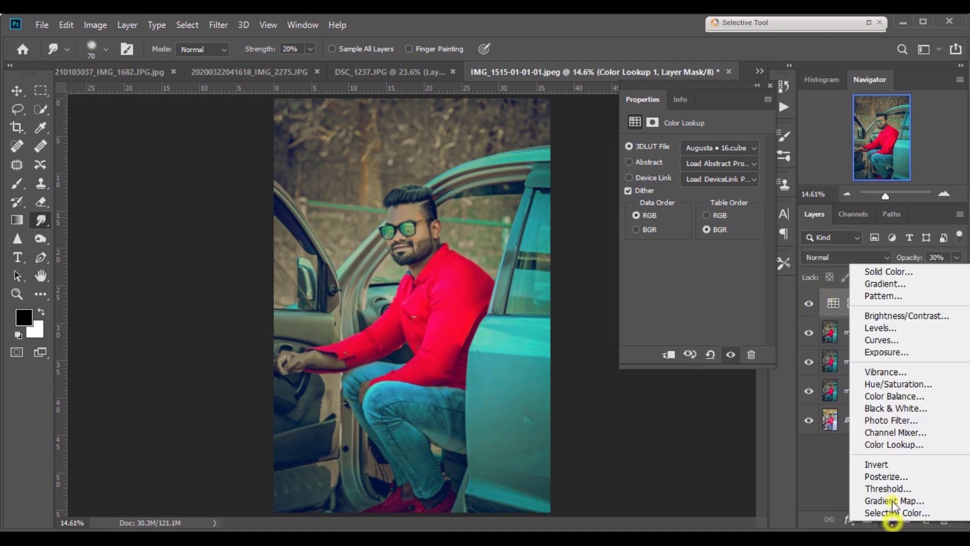
click(890, 443)
click(753, 143)
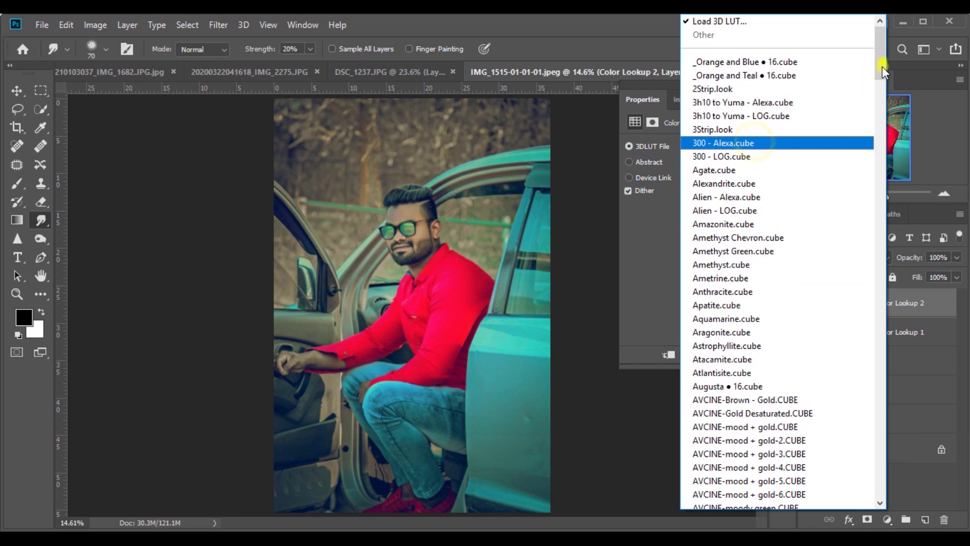
drag(882, 66, 873, 97)
click(818, 111)
key(Up)
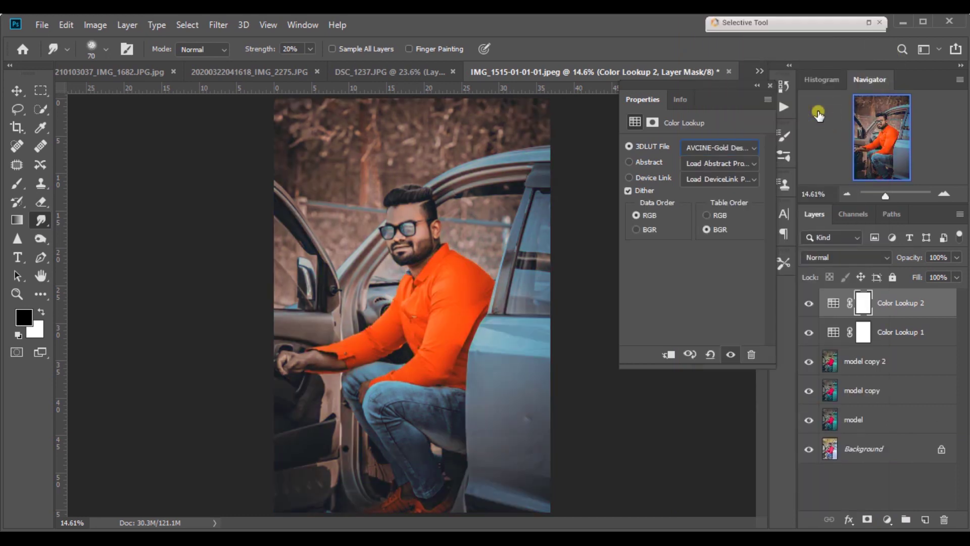
mouse_move(897, 259)
mouse_down()
mouse_move(908, 257)
mouse_move(889, 260)
mouse_up()
click(939, 257)
key(Return)
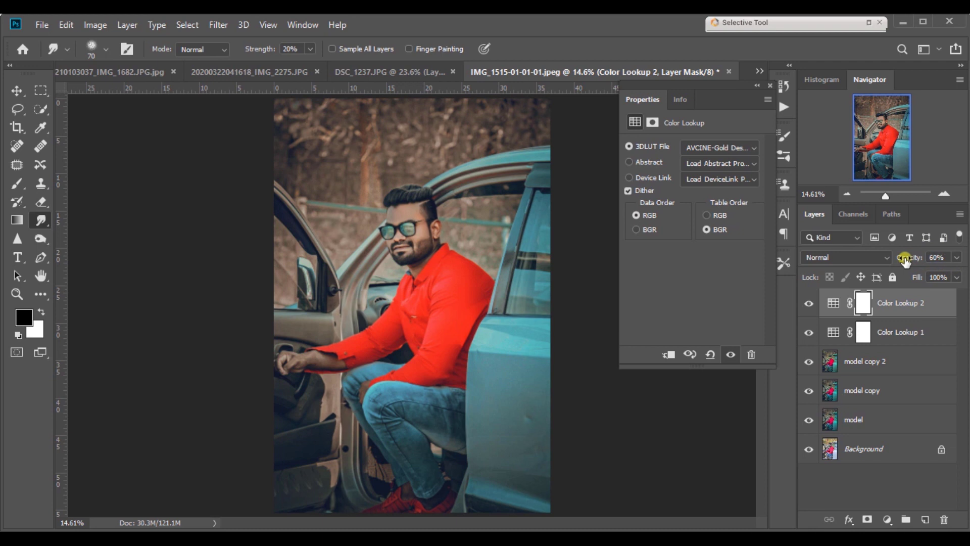
click(809, 305)
click(810, 305)
- Add a third Color Lookup adjustment using AVCINE-mood + gold-5.CUBE and lower its opacity to 42%
click(888, 520)
click(900, 444)
click(744, 147)
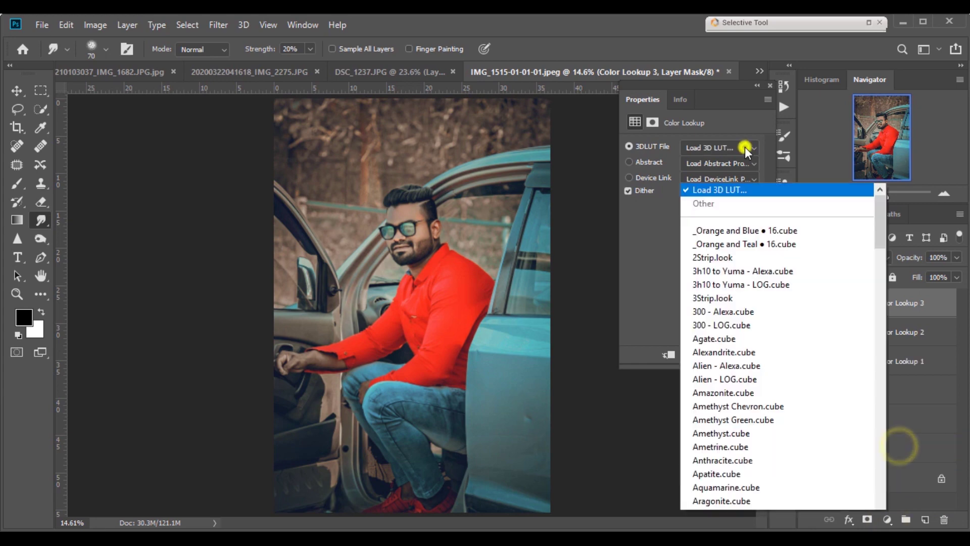
drag(877, 50, 875, 76)
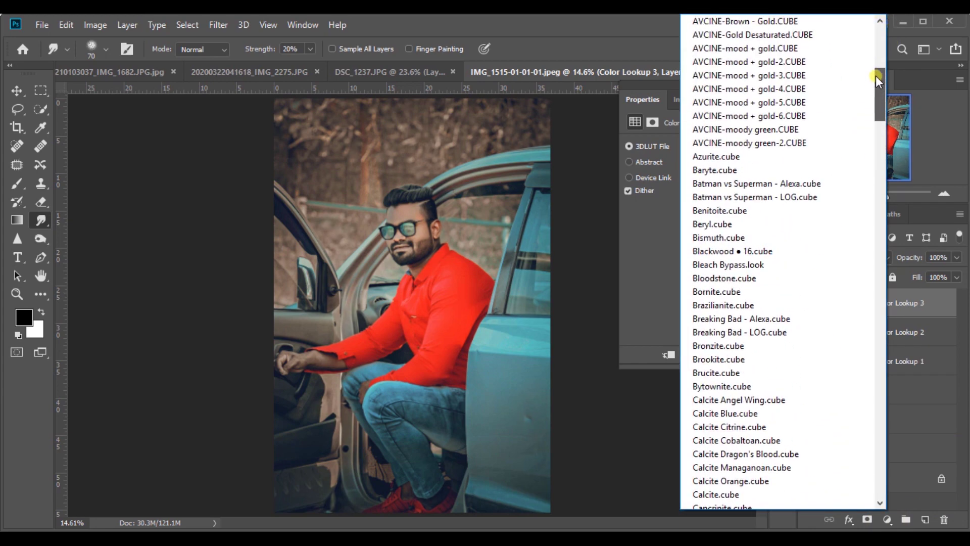
click(774, 103)
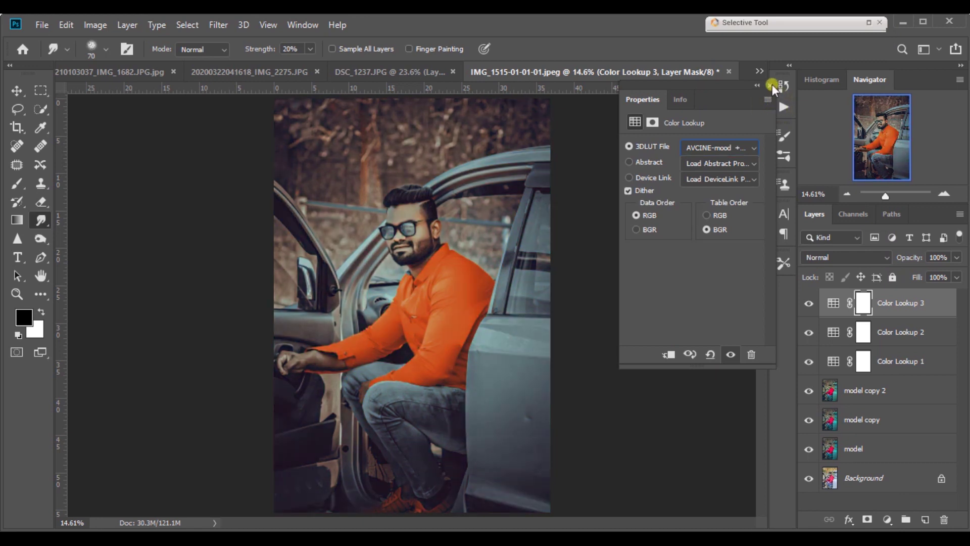
click(772, 85)
drag(915, 258, 884, 259)
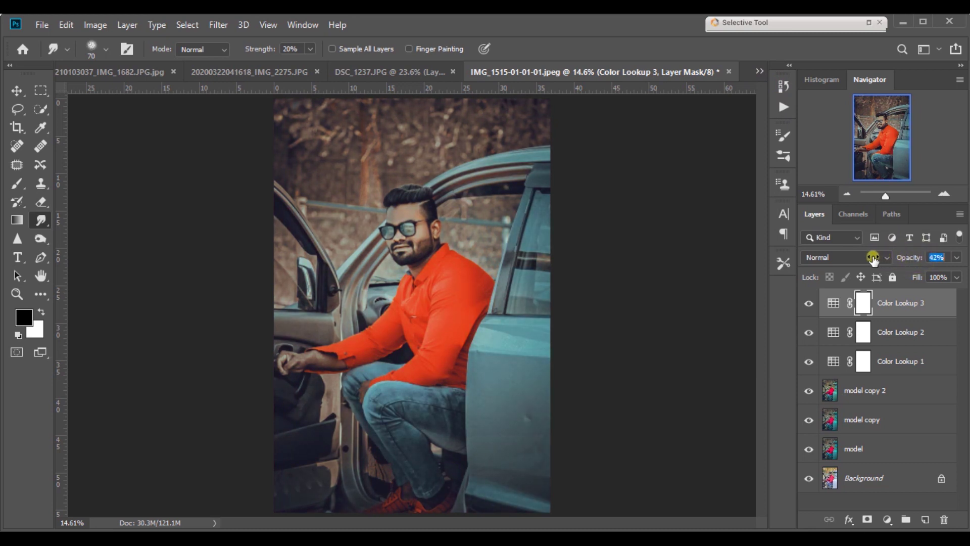
- Add a fourth Color Lookup adjustment with the Vintage Grade LUT and set its opacity to 50%
click(887, 520)
click(892, 440)
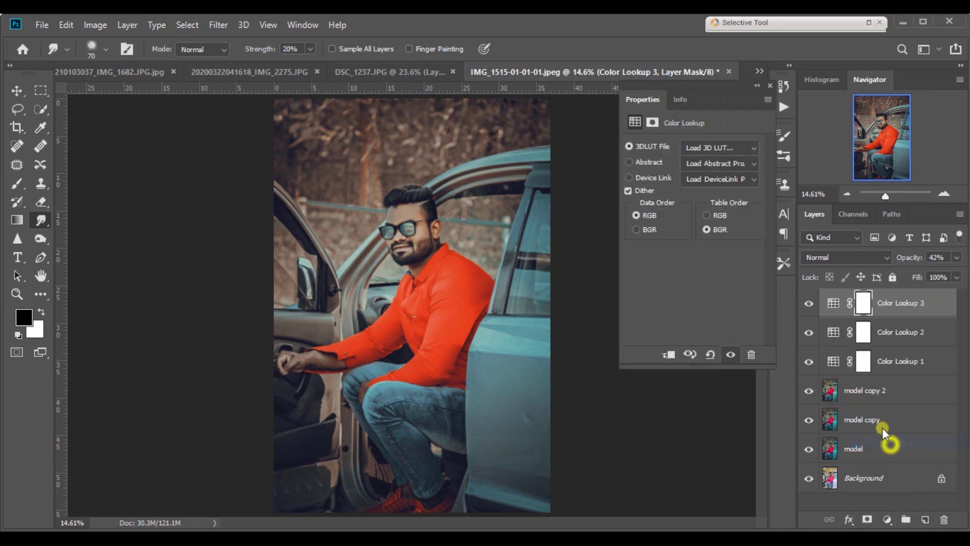
click(740, 147)
drag(879, 38, 878, 459)
click(804, 464)
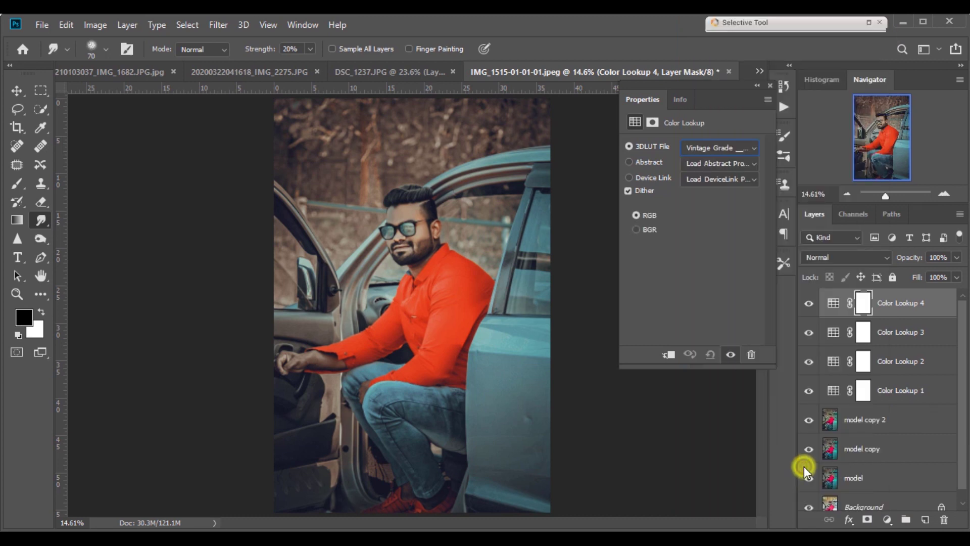
drag(904, 258, 868, 258)
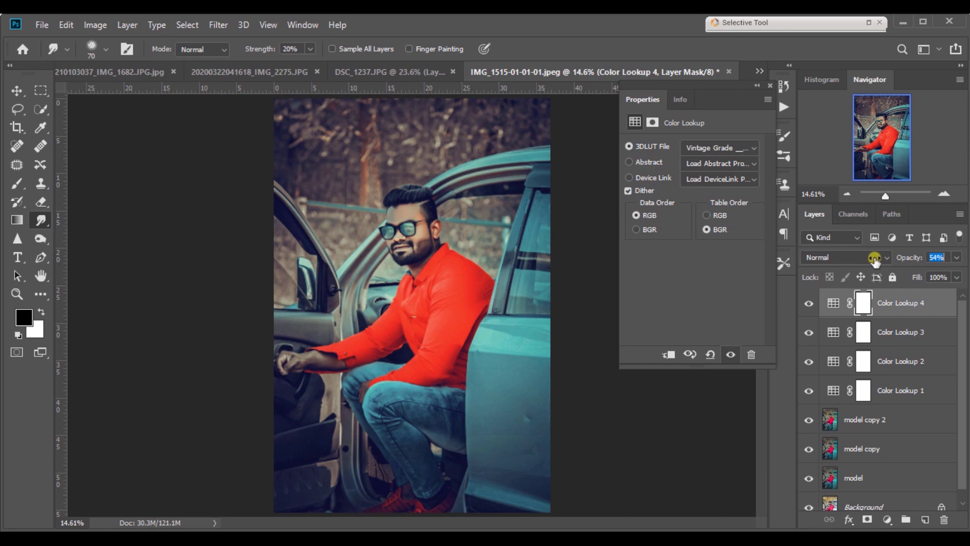
click(937, 256)
click(771, 86)
- Create a new layer directly above model copy 2 and sample the forehead's skin tone as the foreground colour
click(871, 419)
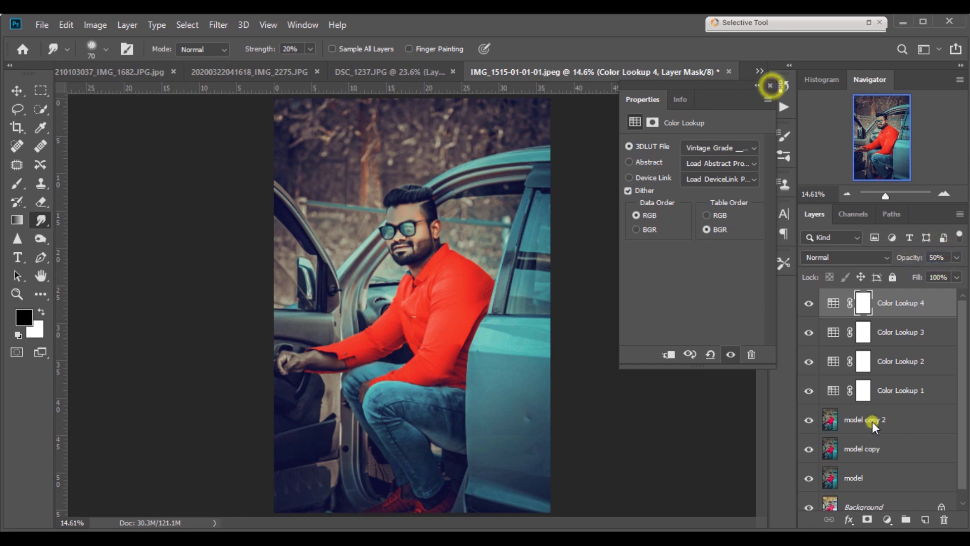
click(925, 519)
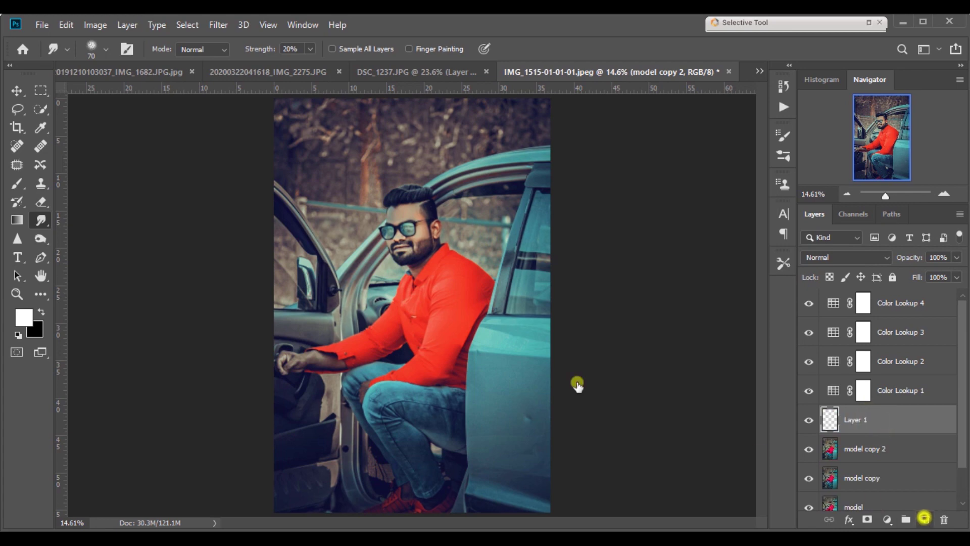
key(ctrl+plus)
key(ctrl+plus)
key(ctrl+plus)
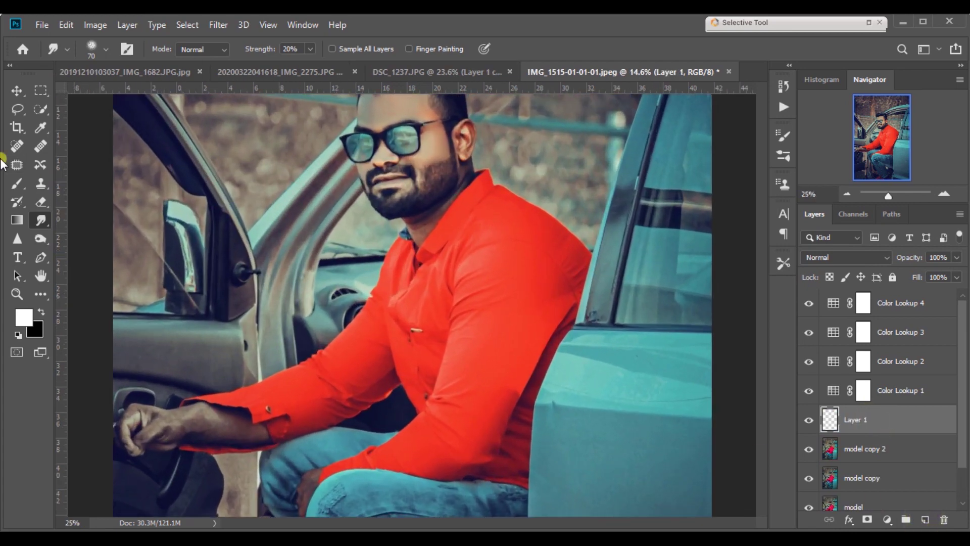
drag(428, 209, 428, 347)
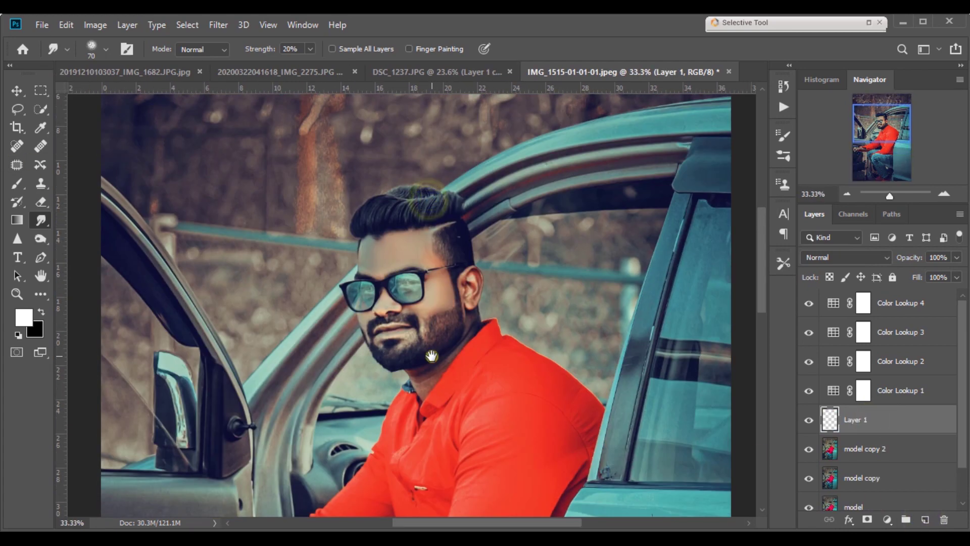
key(ctrl+plus)
key(ctrl+plus)
ctrl+click(431, 355)
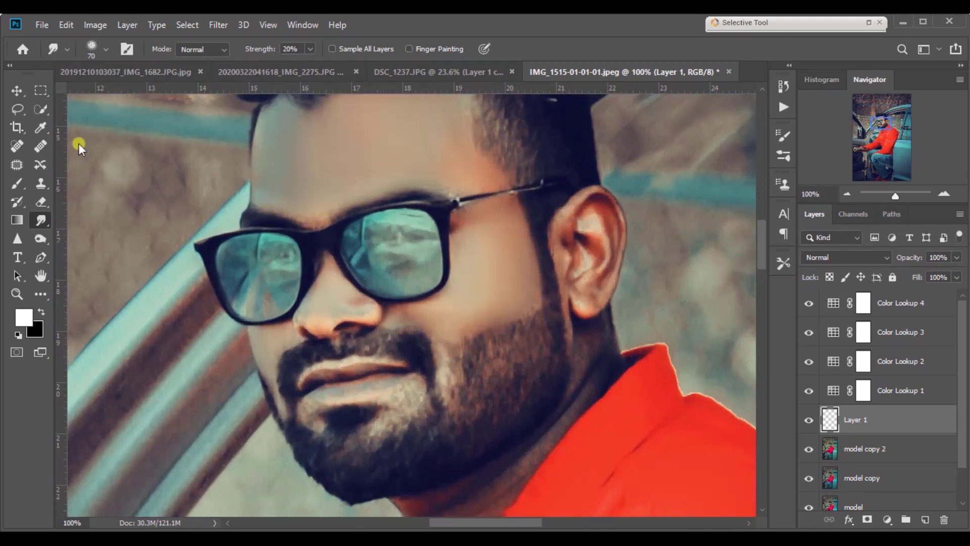
click(41, 127)
click(361, 135)
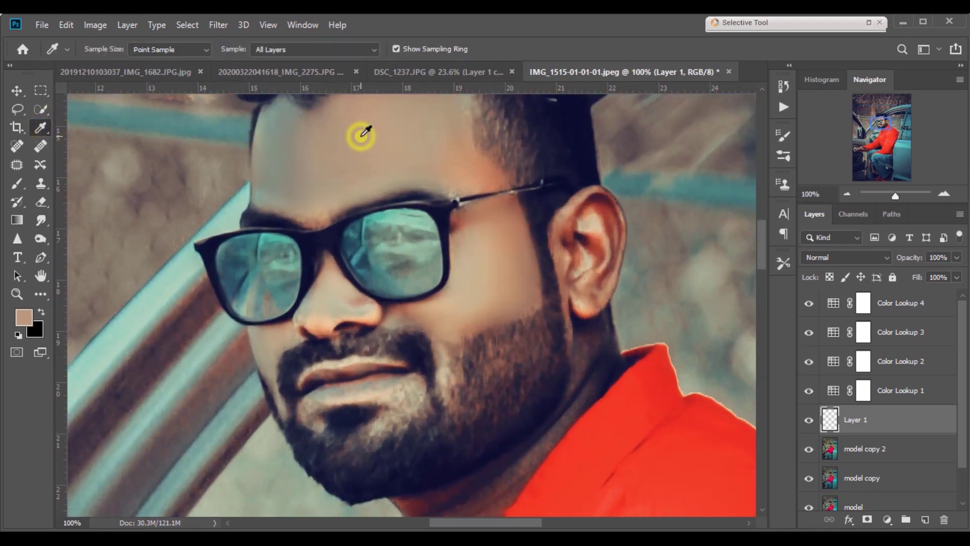
- Paint the sampled skin tone over the forehead with a soft brush, varying its size, and reduce the layer's opacity to 57%
key(b)
drag(362, 189, 382, 310)
key(bracketright)
key(bracketright)
mouse_move(330, 276)
mouse_down()
mouse_move(302, 240)
mouse_move(303, 304)
mouse_move(290, 278)
mouse_move(292, 315)
mouse_move(317, 323)
mouse_move(334, 301)
mouse_move(342, 271)
mouse_move(290, 277)
mouse_move(332, 245)
mouse_move(352, 254)
mouse_move(347, 323)
mouse_up()
key(bracketleft)
key(bracketleft)
click(301, 303)
key(bracketright)
key(bracketright)
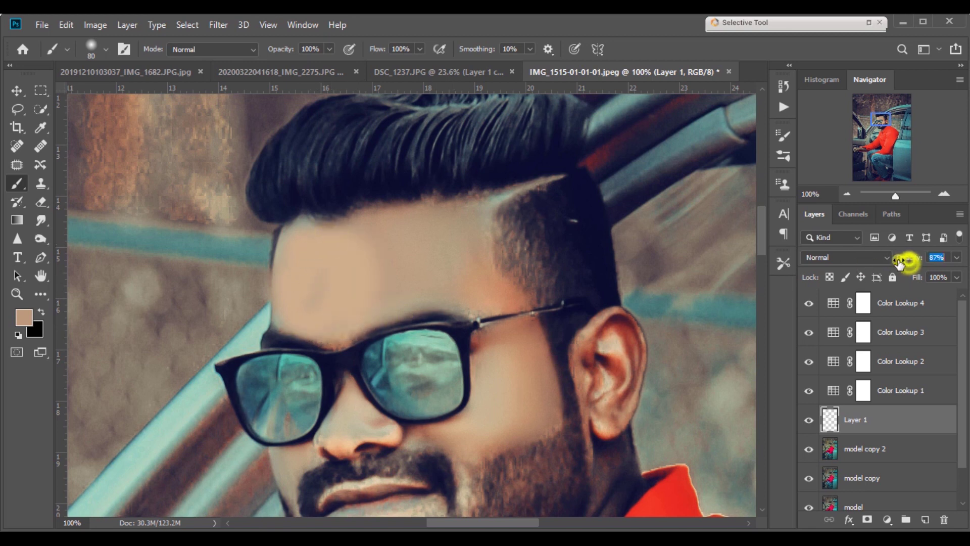
drag(909, 264, 883, 261)
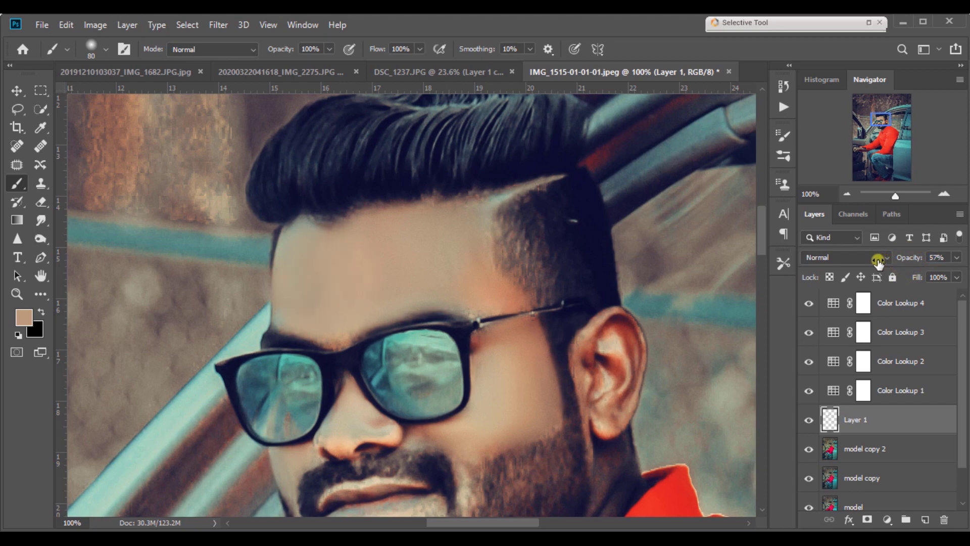
- Lower the opacity of the painted skin-tone Layer 1 to 49% and compare the portrait with and without it
key(ctrl+0)
drag(902, 258, 896, 259)
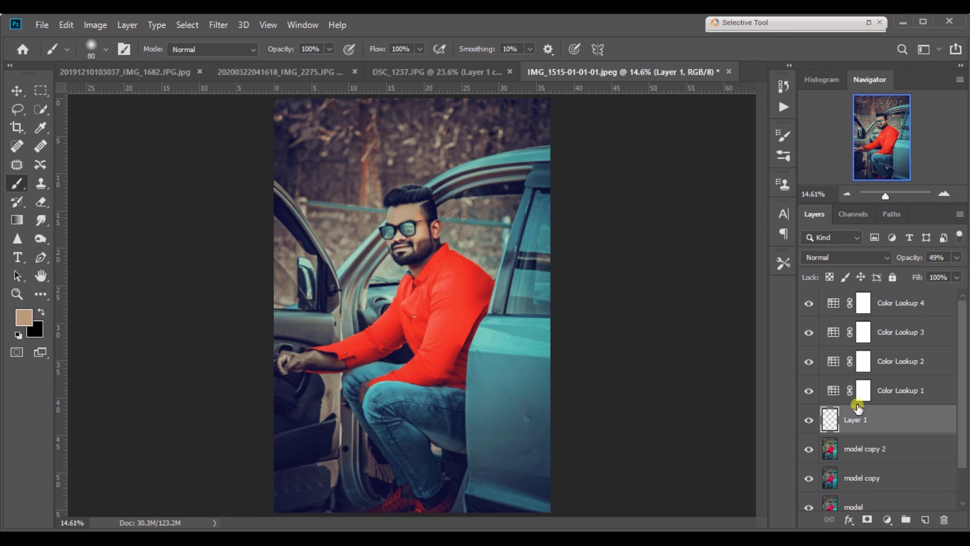
click(811, 421)
click(811, 420)
- Add a Color Balance adjustment above Color Lookup 4 and shift its midtones toward red to +11
click(892, 303)
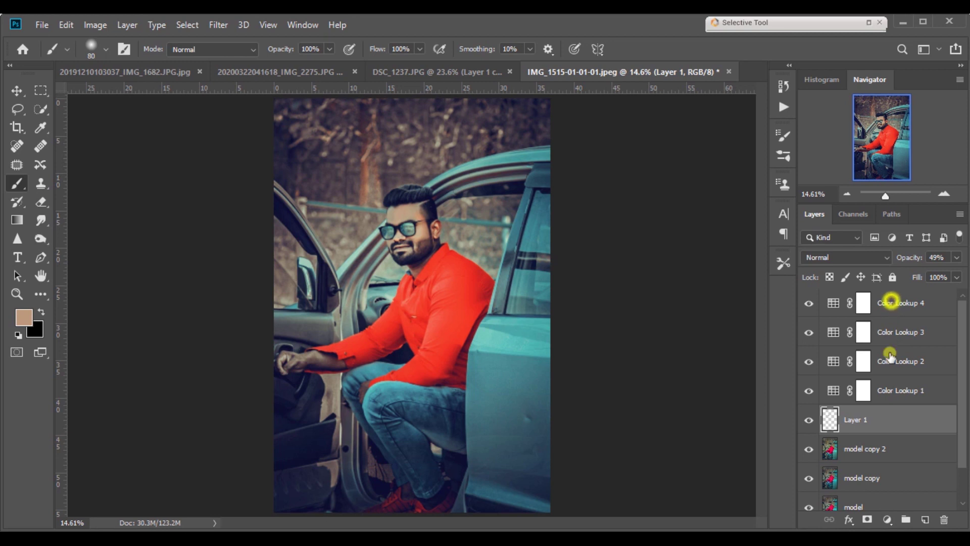
click(886, 519)
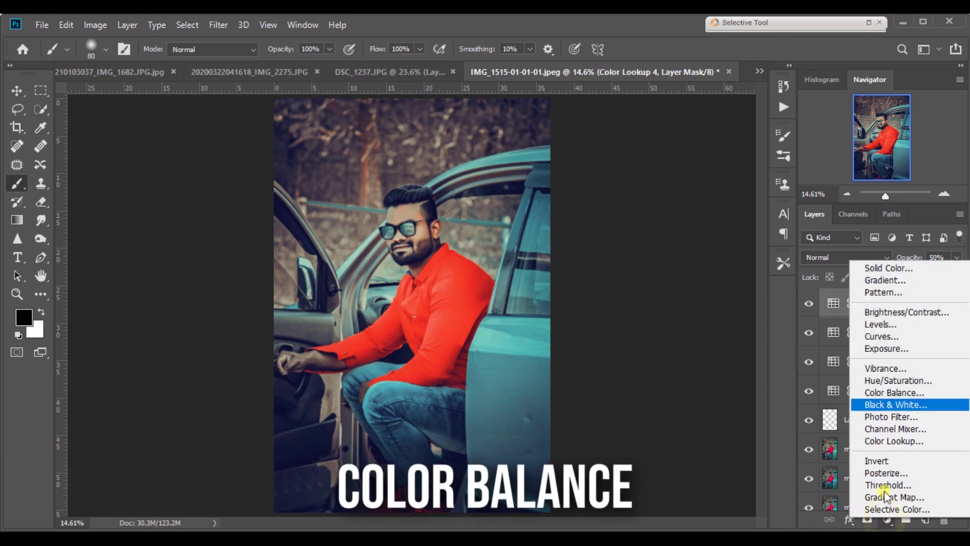
click(885, 393)
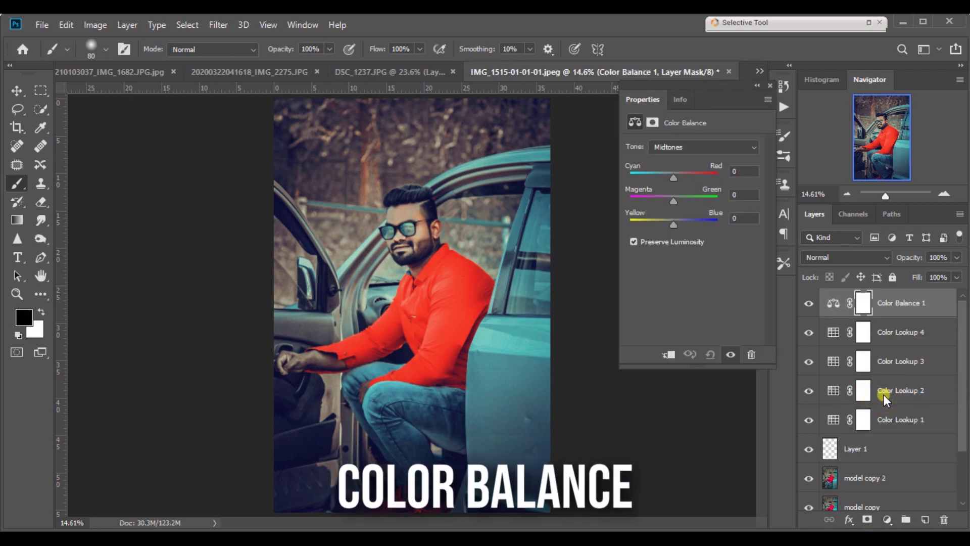
drag(674, 177, 678, 176)
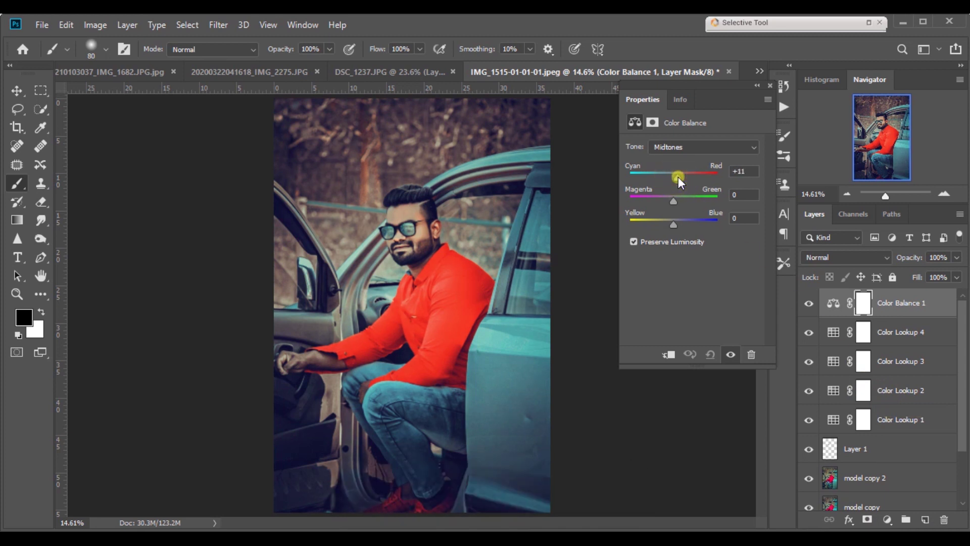
drag(674, 199, 671, 224)
- Switch the Color Balance tone to Highlights and set its Cyan–Red value to -20
click(698, 141)
click(676, 178)
click(677, 179)
drag(677, 178, 662, 178)
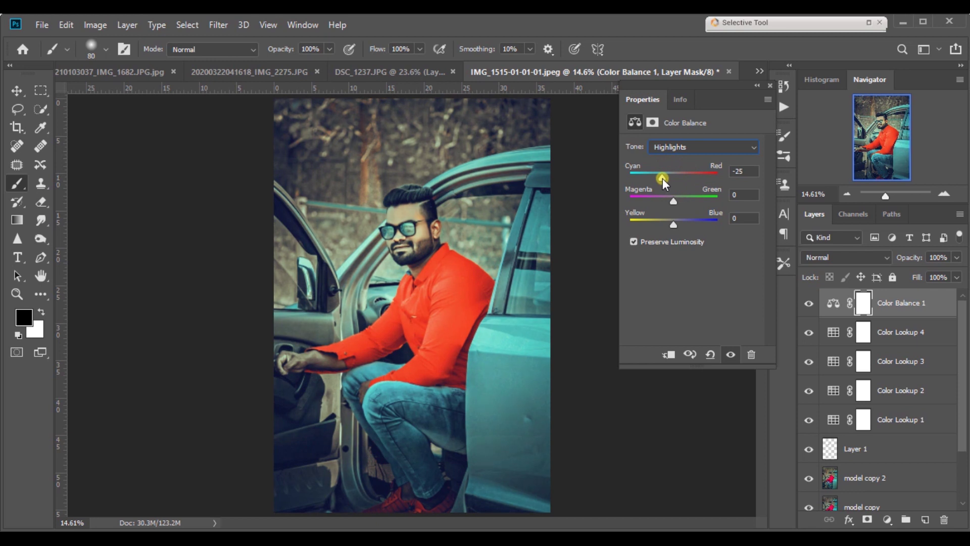
drag(753, 173, 696, 174)
text(-20)
- Set the highlights' Magenta–Green to -10 and Yellow–Blue to -12, and compare the image with and without the Color Balance layer
drag(671, 202, 666, 202)
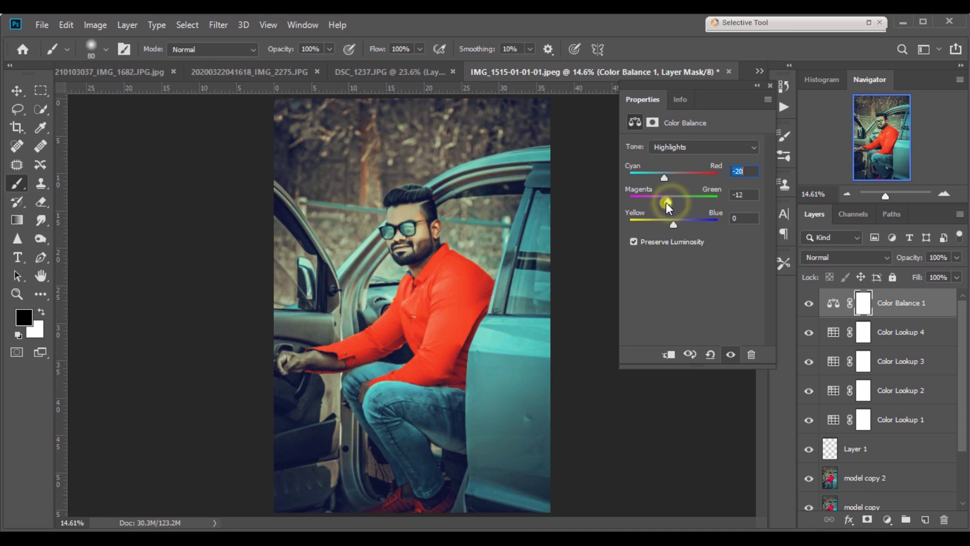
double_click(744, 192)
text(-10)
drag(673, 223, 669, 223)
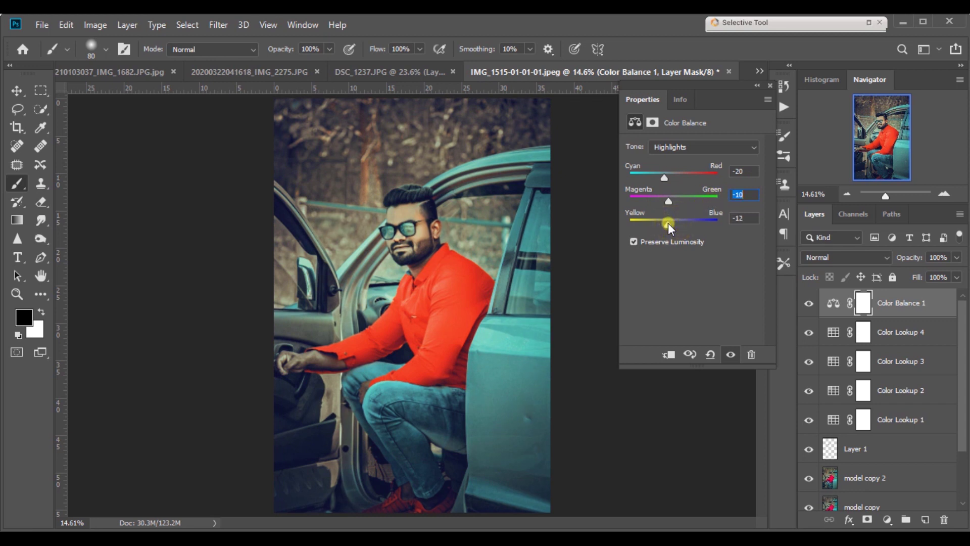
click(774, 86)
click(810, 303)
click(811, 304)
click(811, 304)
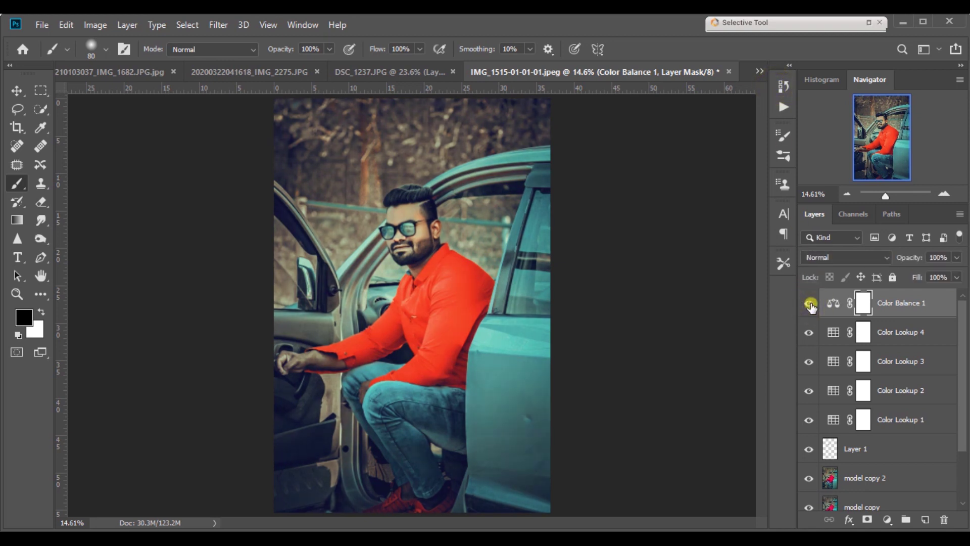
click(810, 305)
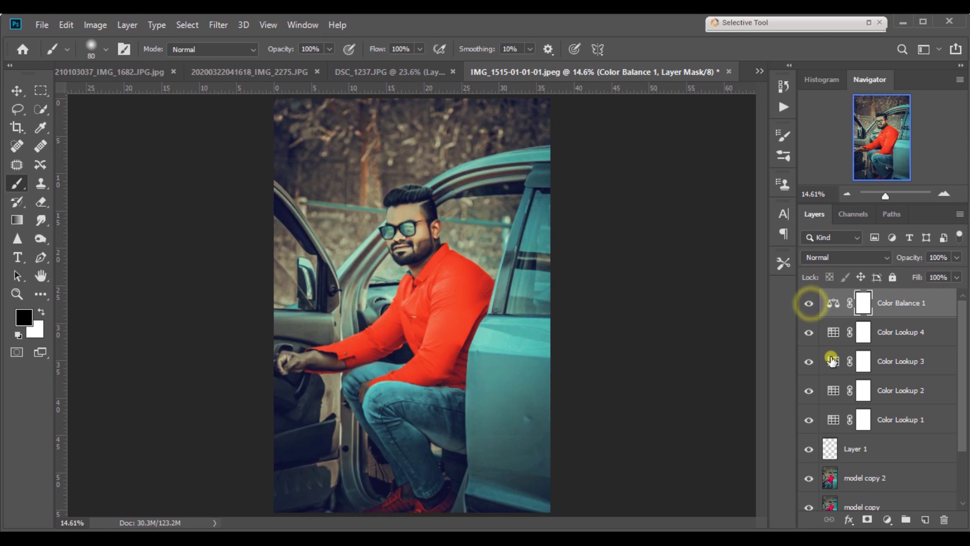
- Add a Curves adjustment on the Blue channel, anchoring the shadows at input 61, lowering the white endpoint and raising the black endpoint
click(889, 520)
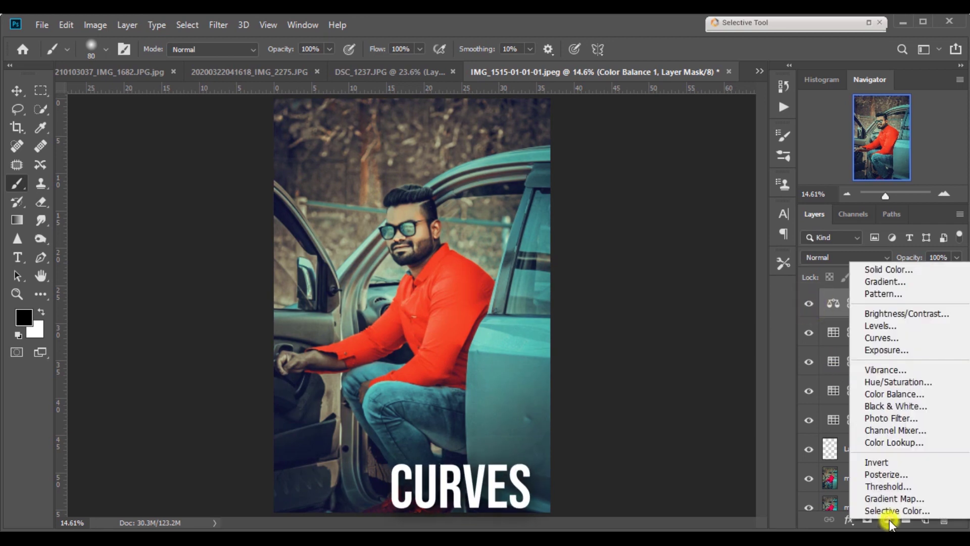
click(881, 339)
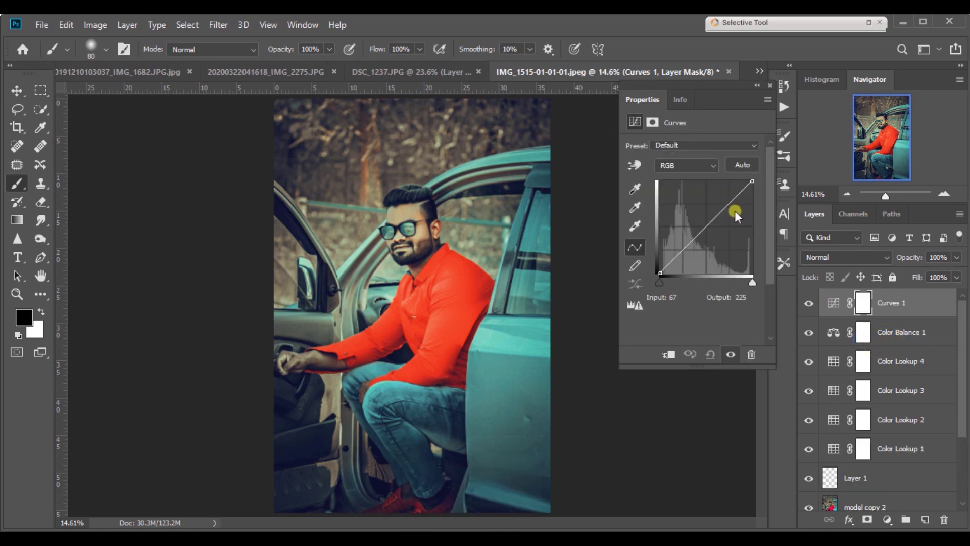
click(679, 165)
click(667, 211)
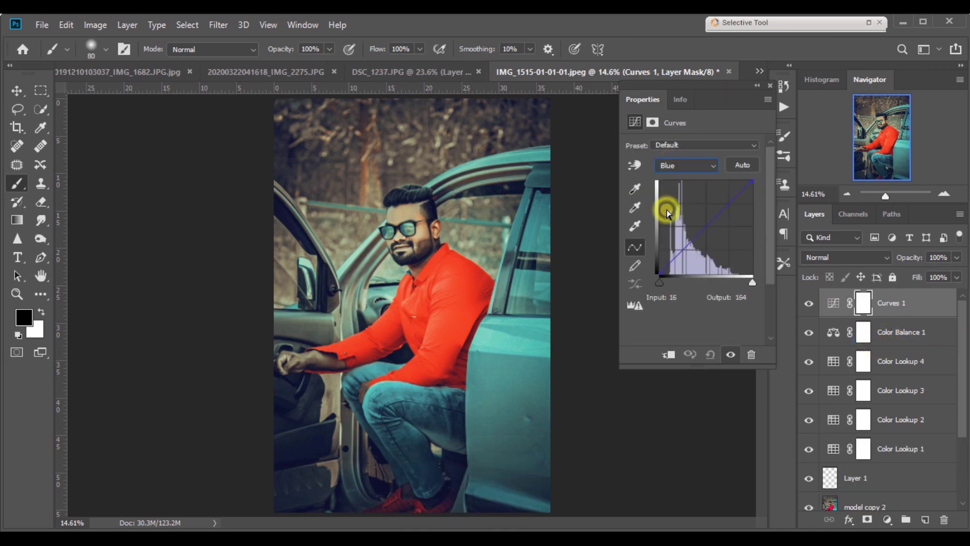
click(681, 247)
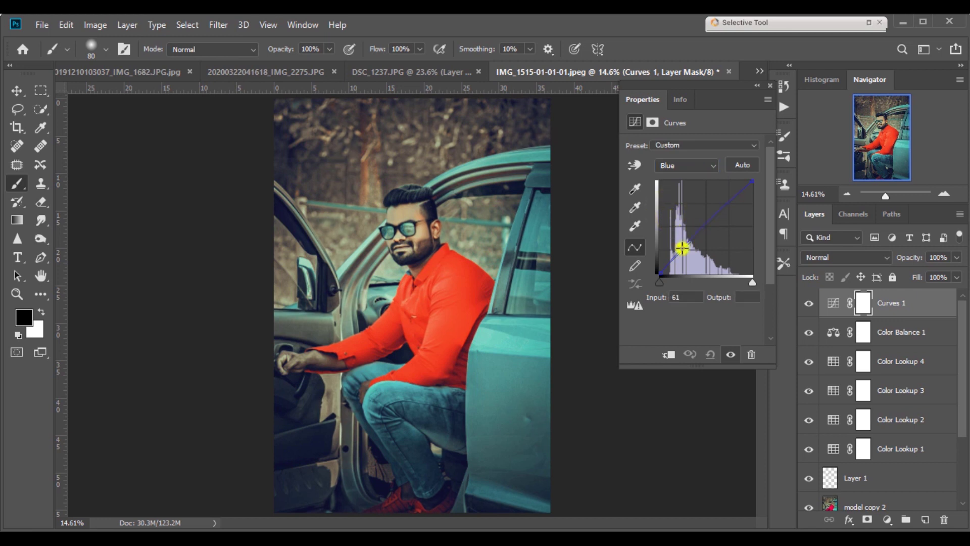
drag(752, 182, 771, 191)
drag(659, 276, 657, 267)
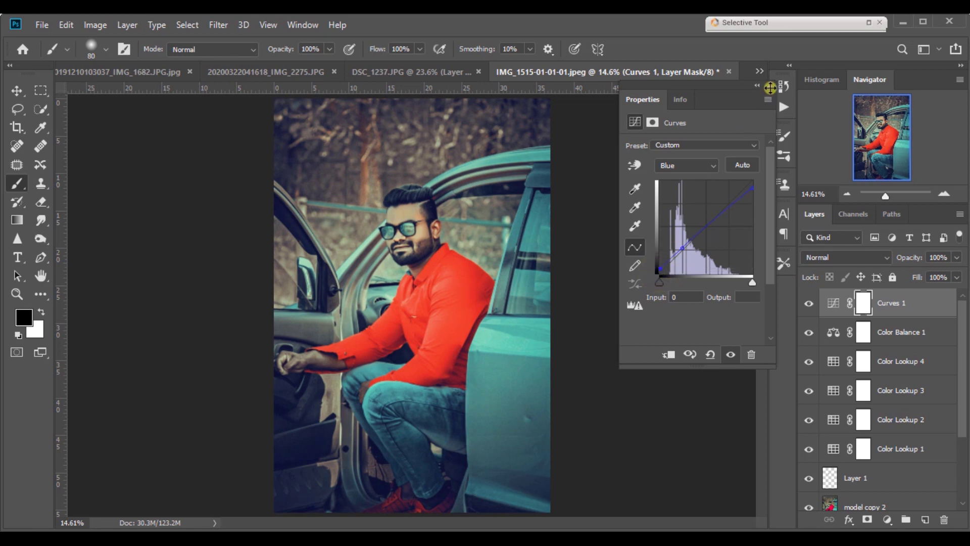
click(771, 90)
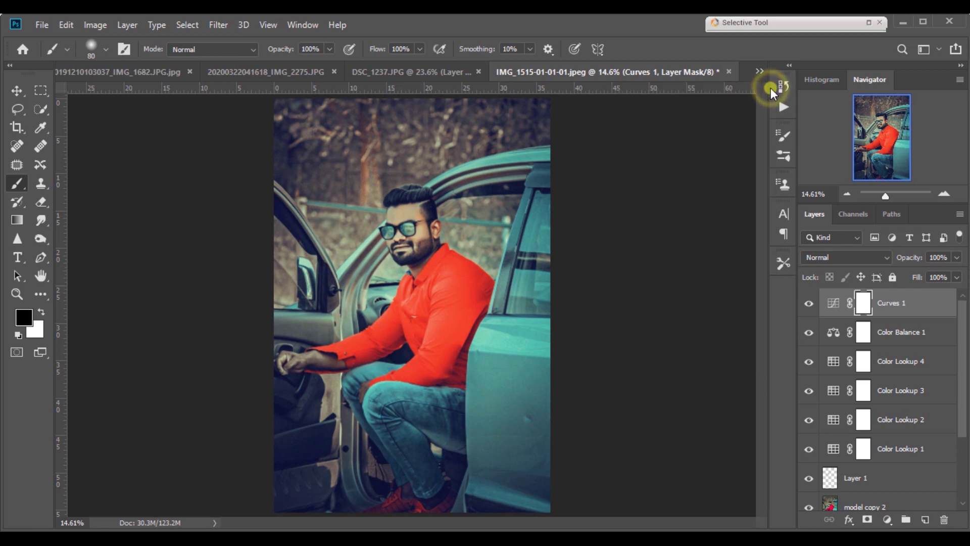
click(807, 305)
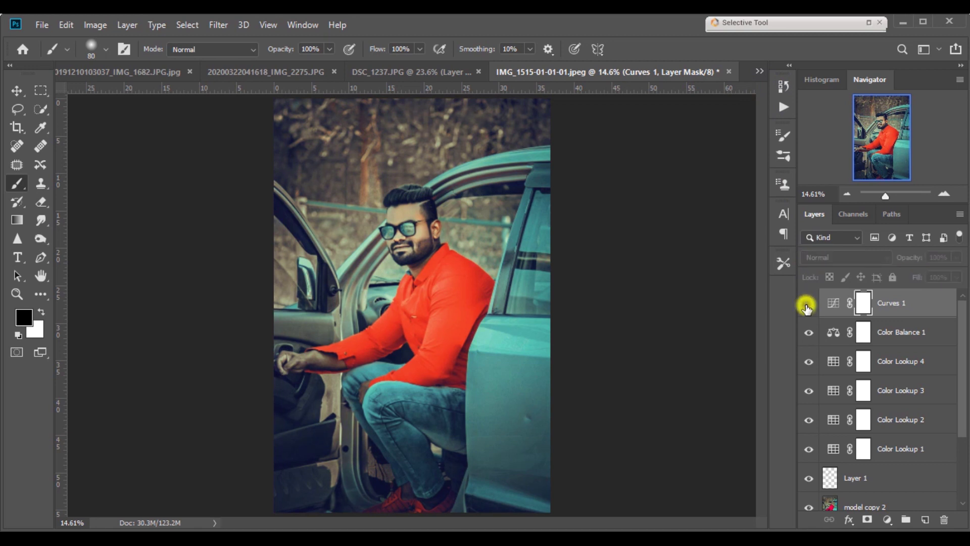
click(807, 305)
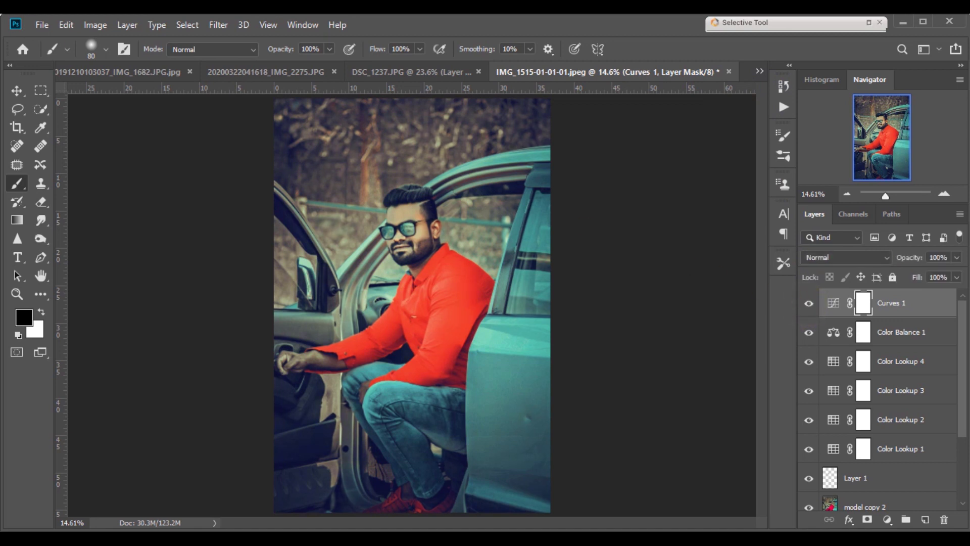
- Place the black particle image 49993bacd71e055210ef0e7b8dd4edd6 as an embedded layer, blend it with Lighten and scale it to about 536% to cover the canvas
click(42, 25)
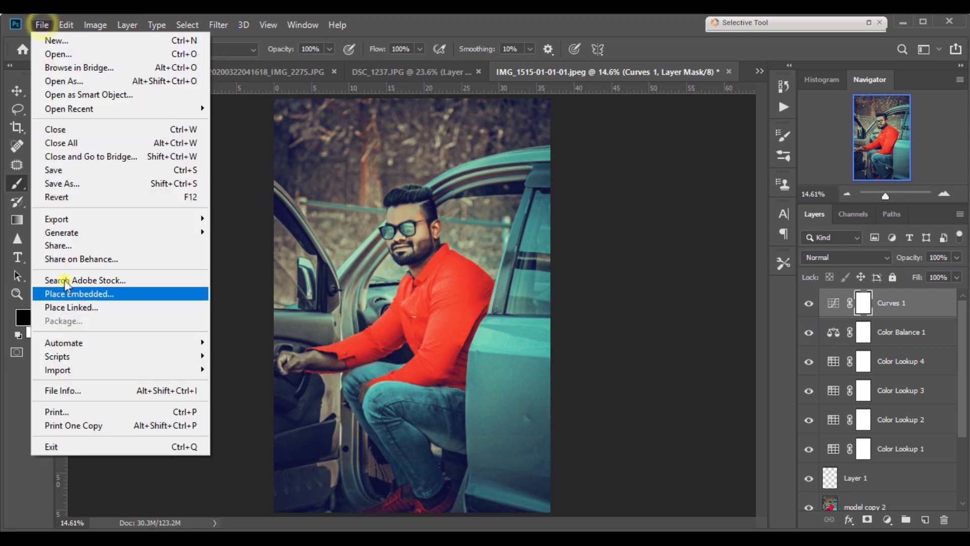
click(65, 252)
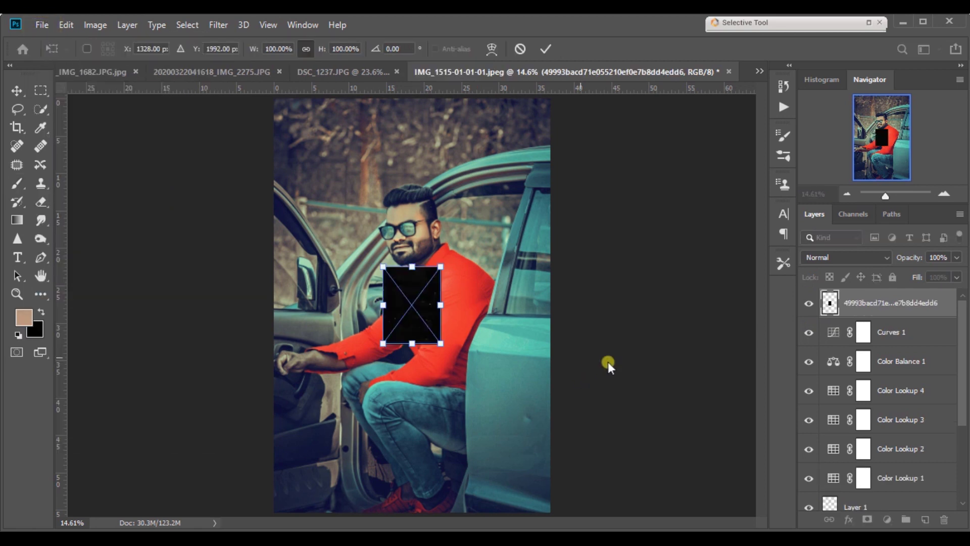
click(845, 257)
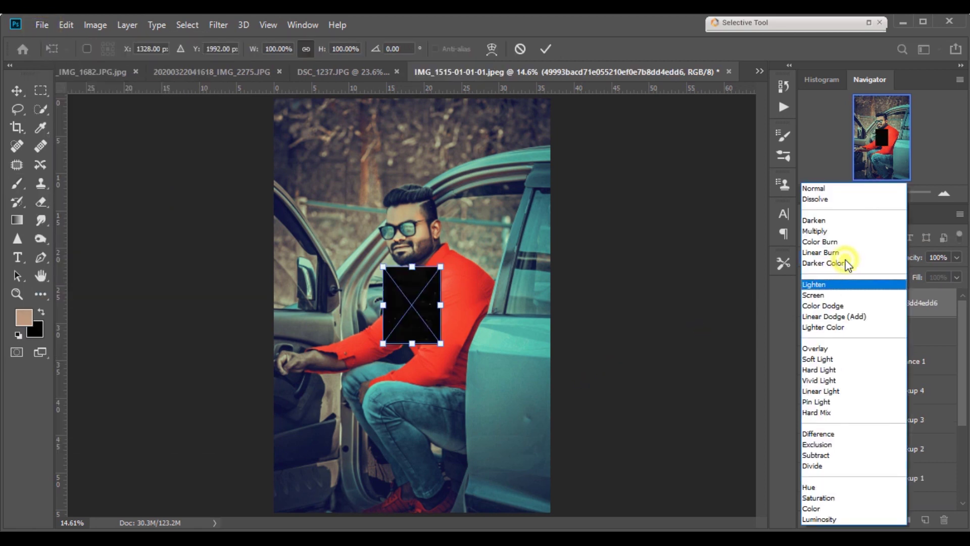
click(821, 279)
drag(443, 266, 573, 94)
drag(478, 345, 394, 481)
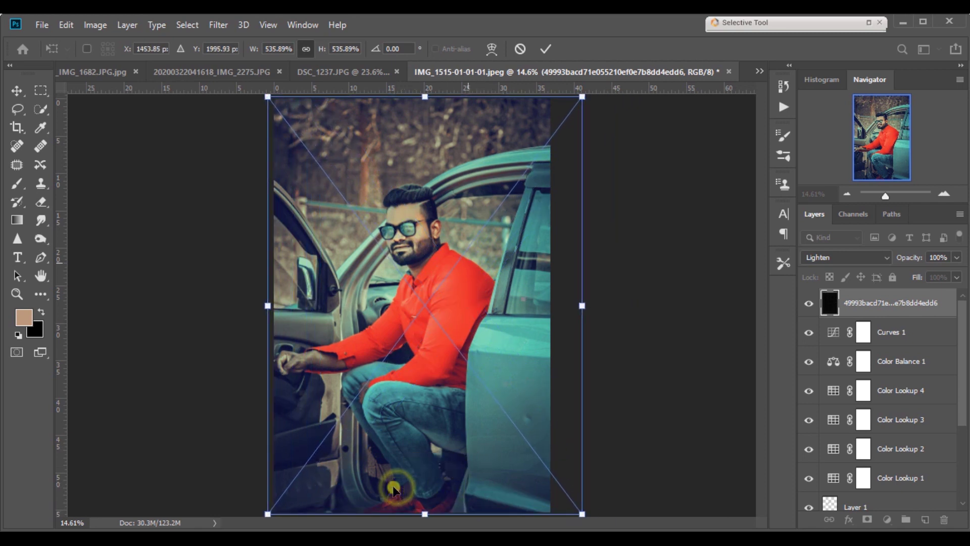
click(546, 49)
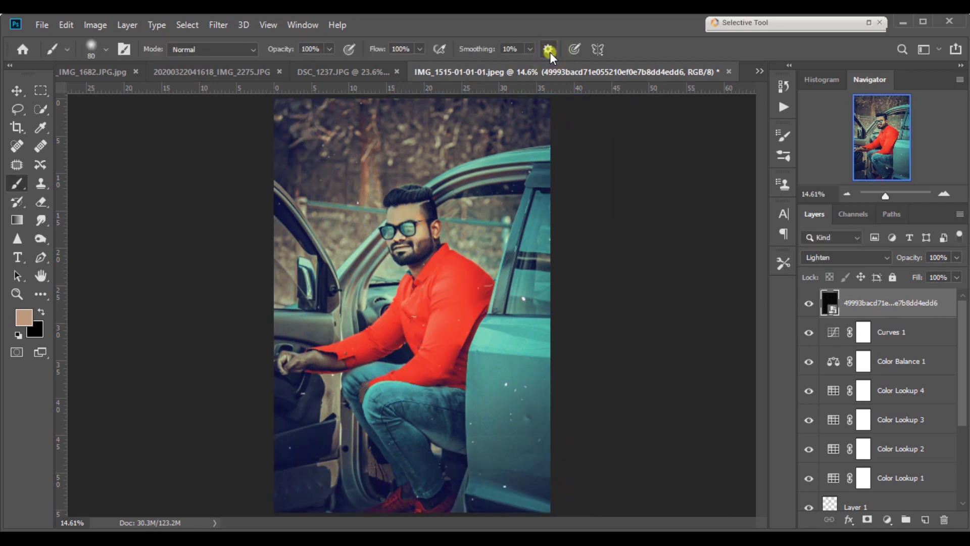
- Rasterize the particle layer and erase its specks over the man with a soft 1100 px Eraser
right_click(869, 302)
click(742, 270)
click(37, 207)
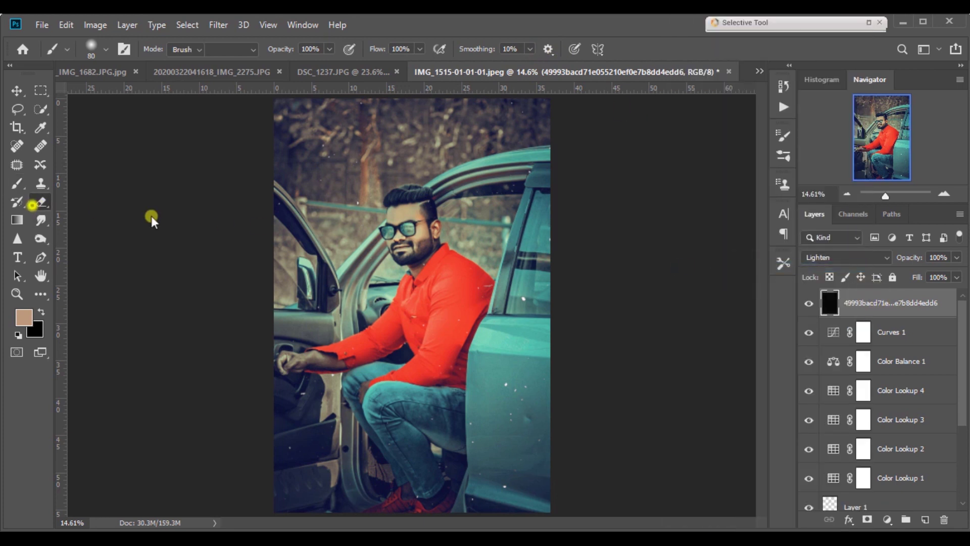
click(409, 215)
mouse_move(438, 309)
mouse_down()
mouse_move(422, 372)
mouse_move(440, 426)
mouse_move(509, 450)
mouse_move(452, 386)
mouse_move(419, 225)
mouse_up()
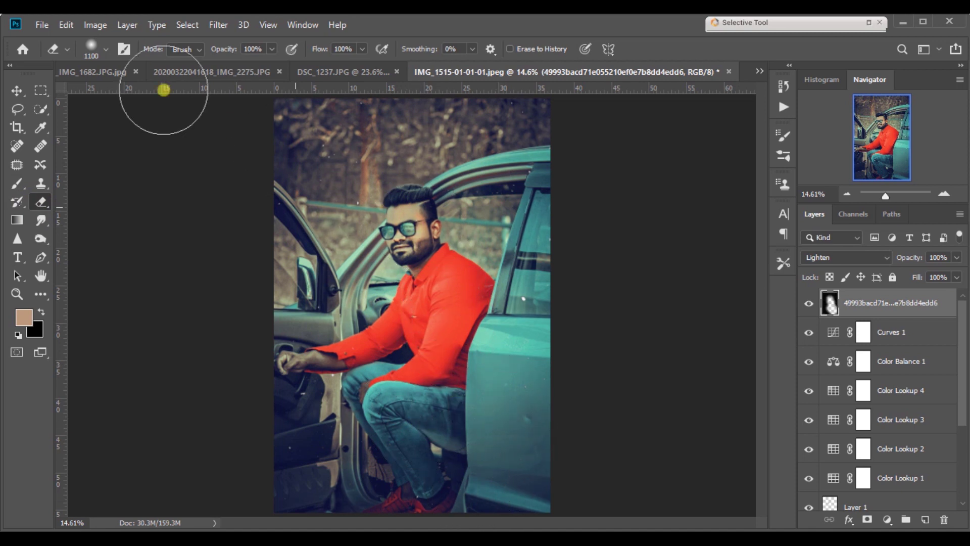
- Place the red flare image S.R (14) as an embedded layer and set its blend mode to Screen
click(42, 25)
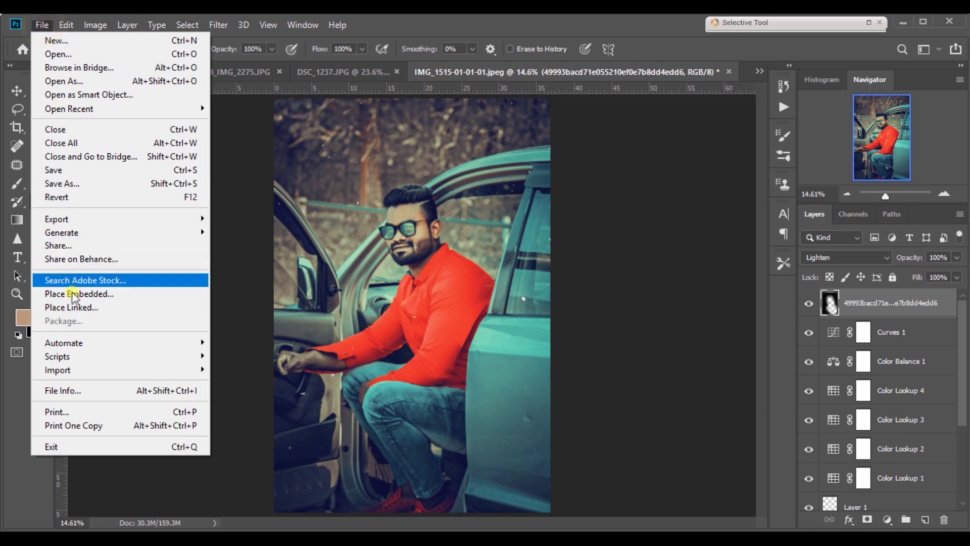
click(72, 294)
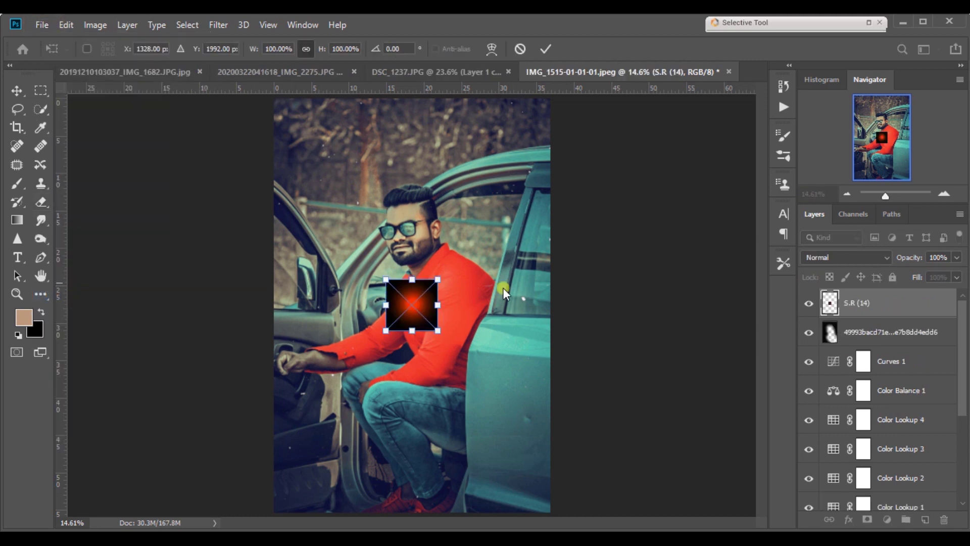
click(845, 257)
click(833, 283)
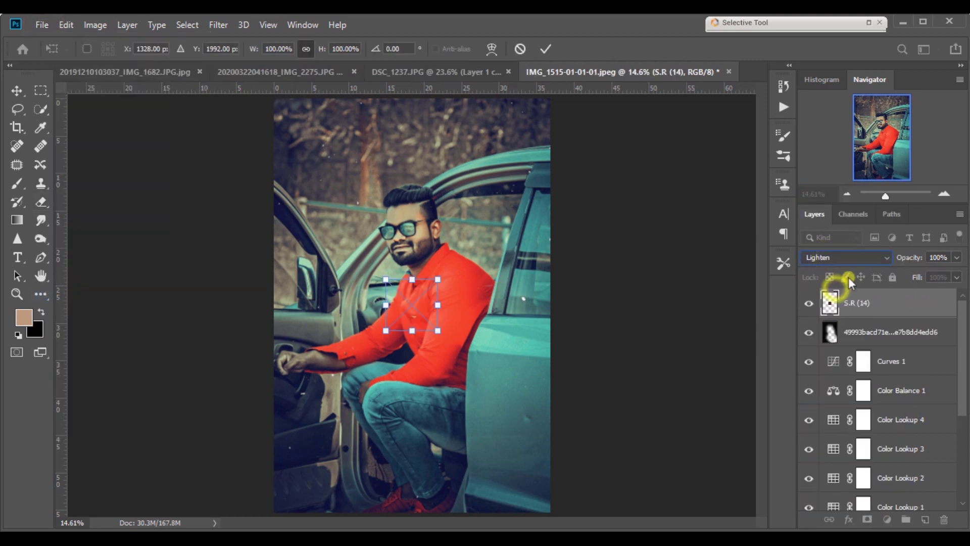
click(867, 257)
click(821, 293)
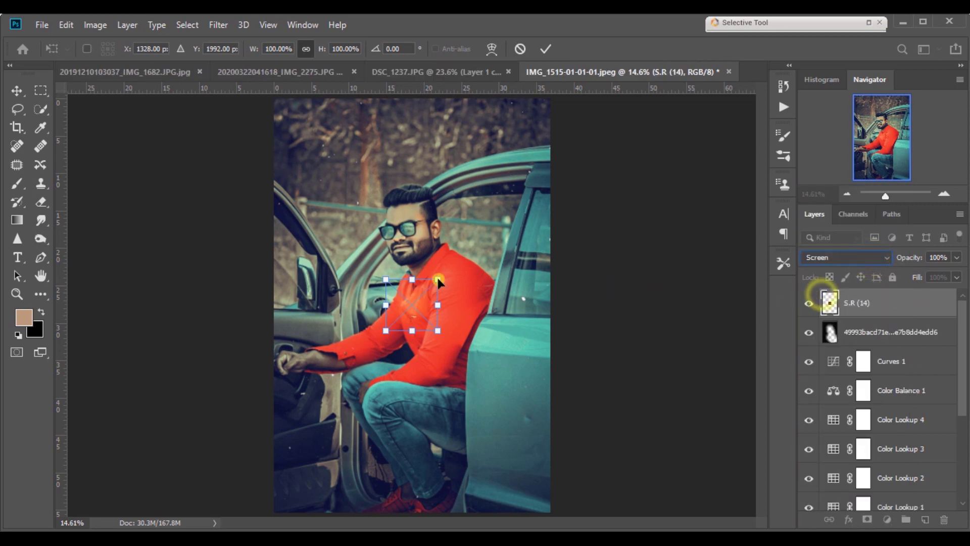
- Scale the red flare to about 1230% and position its glow over the photo's upper-right corner
drag(438, 279, 792, 66)
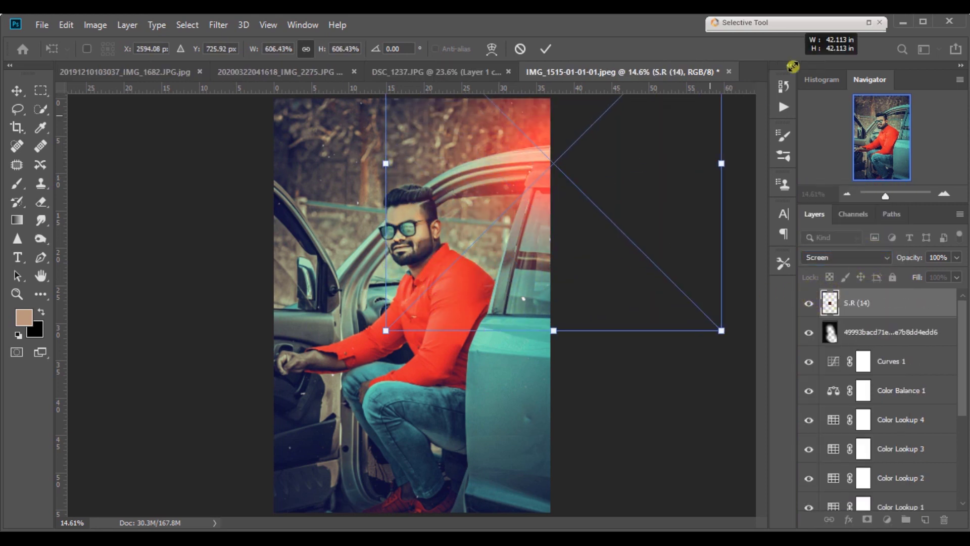
drag(386, 335, 206, 513)
drag(407, 386, 352, 212)
drag(667, 324, 828, 429)
drag(533, 298, 579, 305)
drag(580, 306, 554, 306)
key(shift+plus)
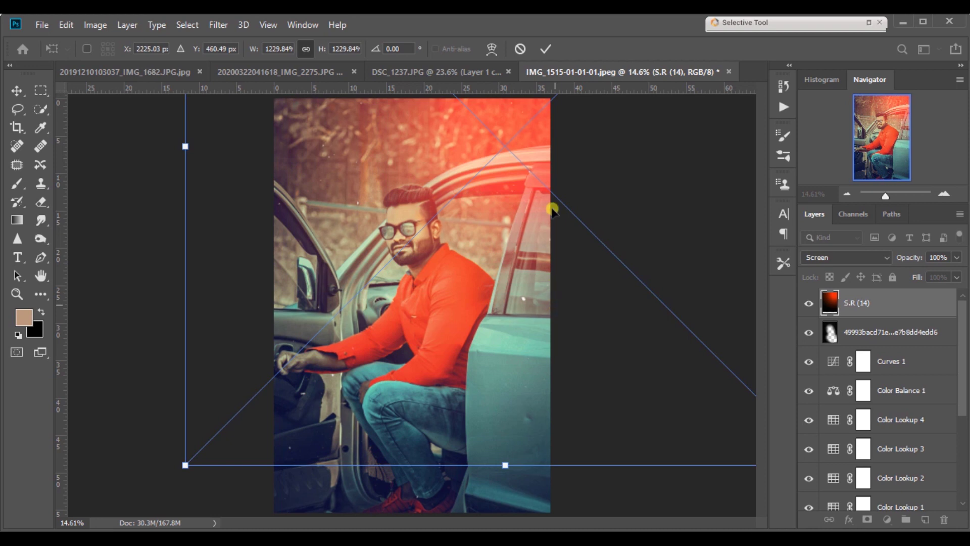
click(546, 49)
- Reduce the red flare layer's opacity to 40%
key(shift+minus)
key(e)
click(547, 49)
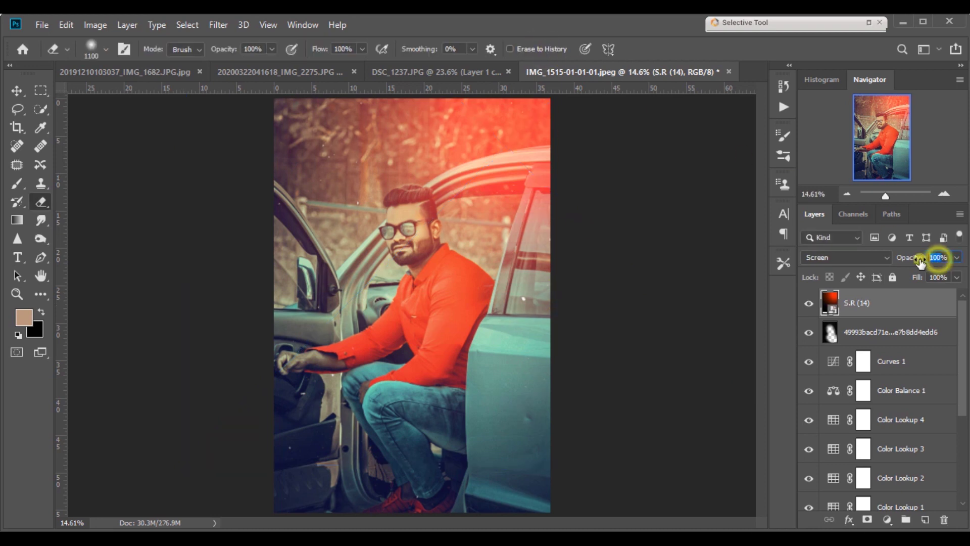
text(40)
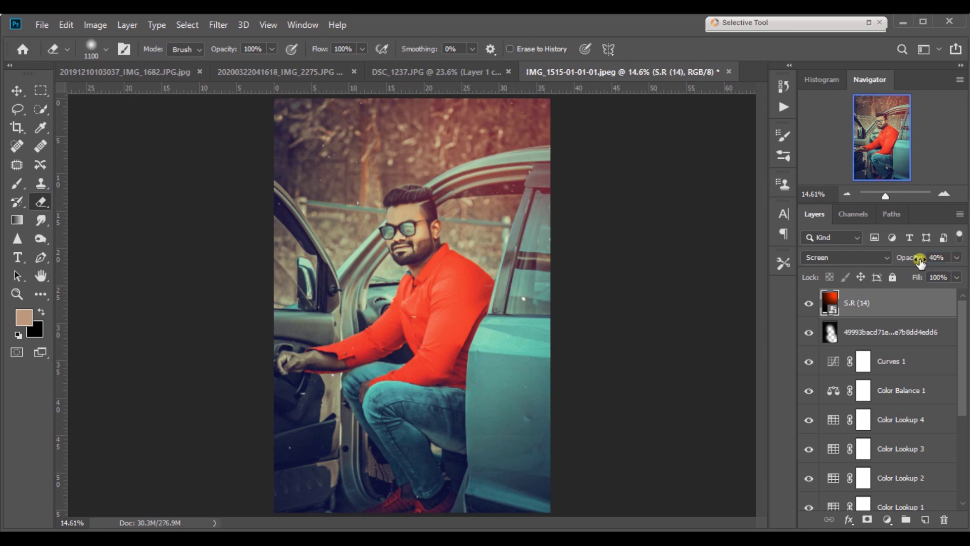
- Transform the flare layer again to about 1315% scale and shift its glow further toward the photo's upper-right corner
key(ctrl+minus)
key(ctrl+t)
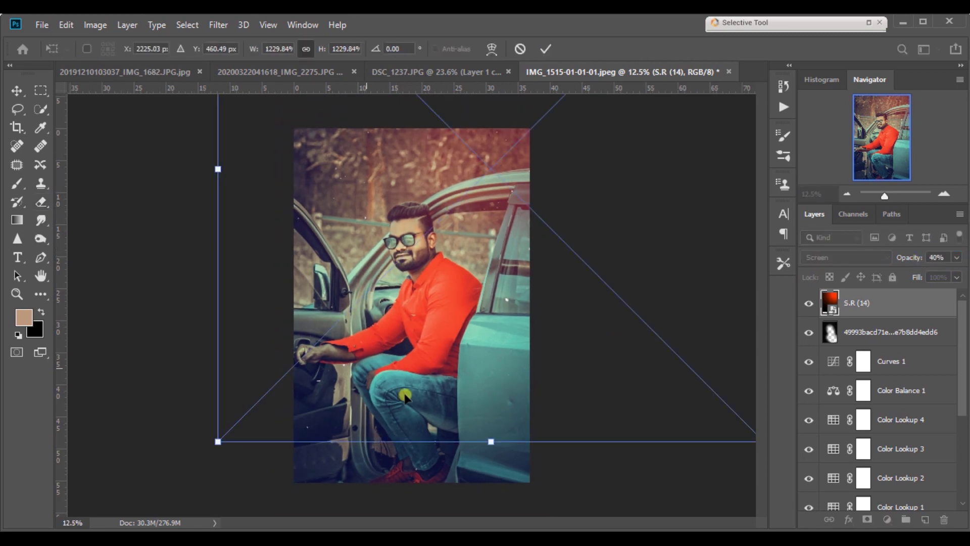
mouse_move(215, 445)
mouse_down()
mouse_move(246, 430)
mouse_move(262, 403)
mouse_up()
key(Return)
key(e)
key(ctrl+t)
drag(364, 339, 391, 302)
key(Return)
key(e)
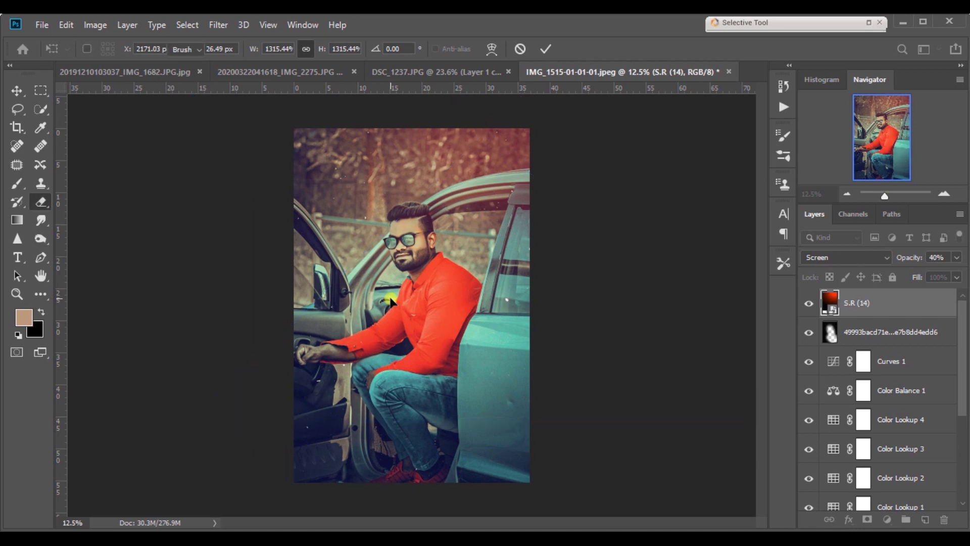
- Add a Gradient Map adjustment layer above the red flare using the Violet, Orange preset
scroll(390, 301, up, 1)
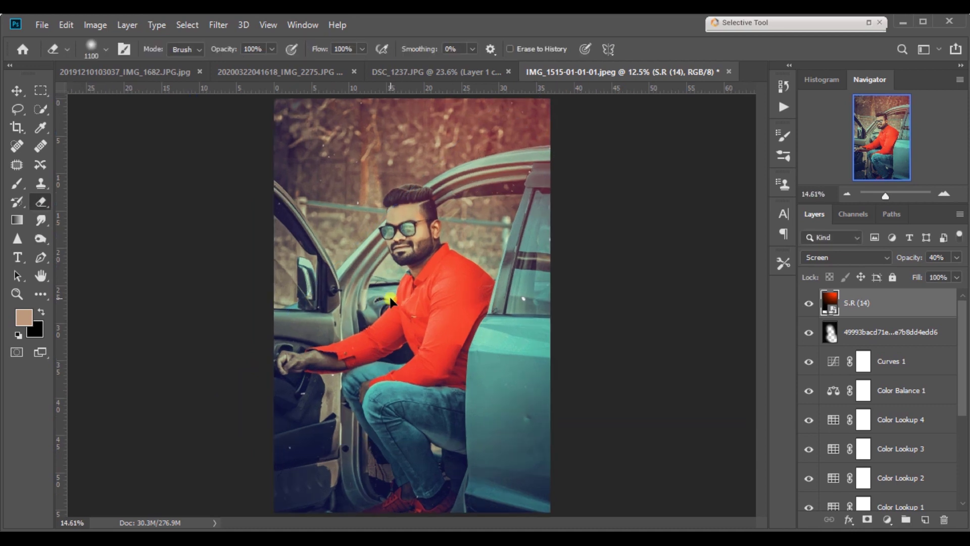
scroll(832, 338, down, 5)
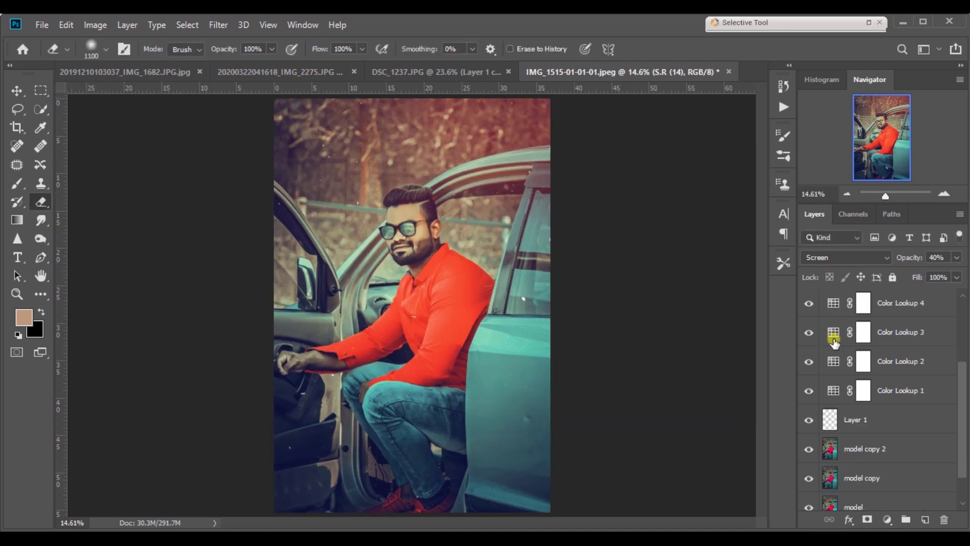
scroll(832, 338, up, 5)
click(886, 519)
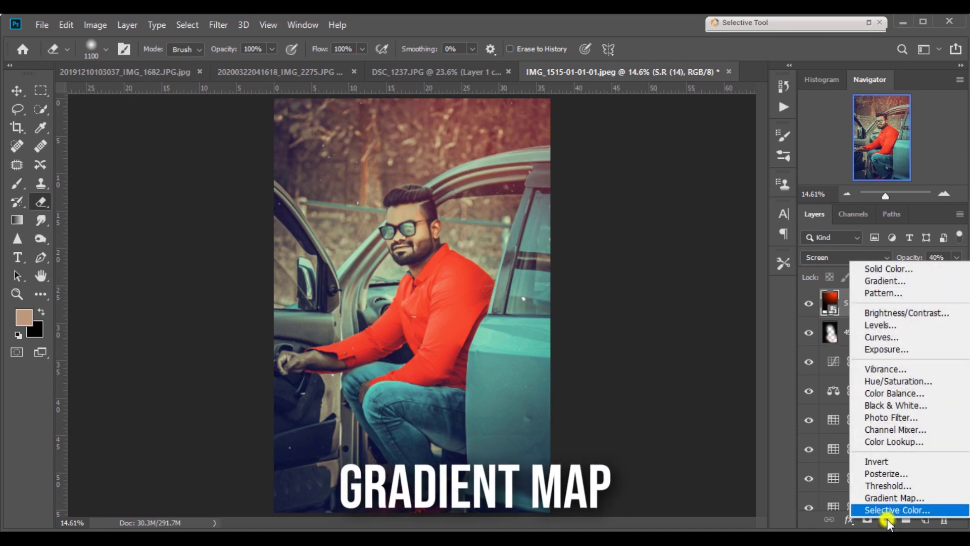
click(892, 496)
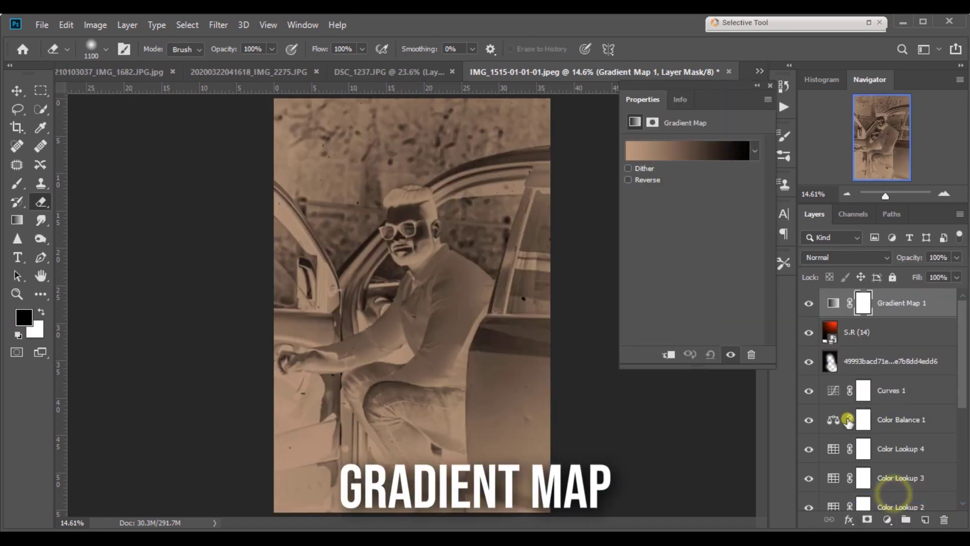
click(687, 157)
click(702, 137)
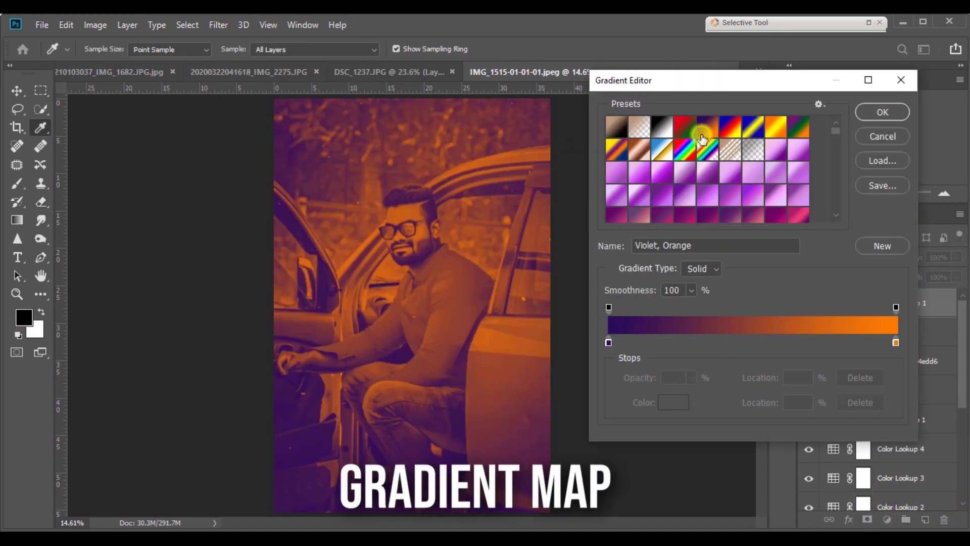
click(874, 113)
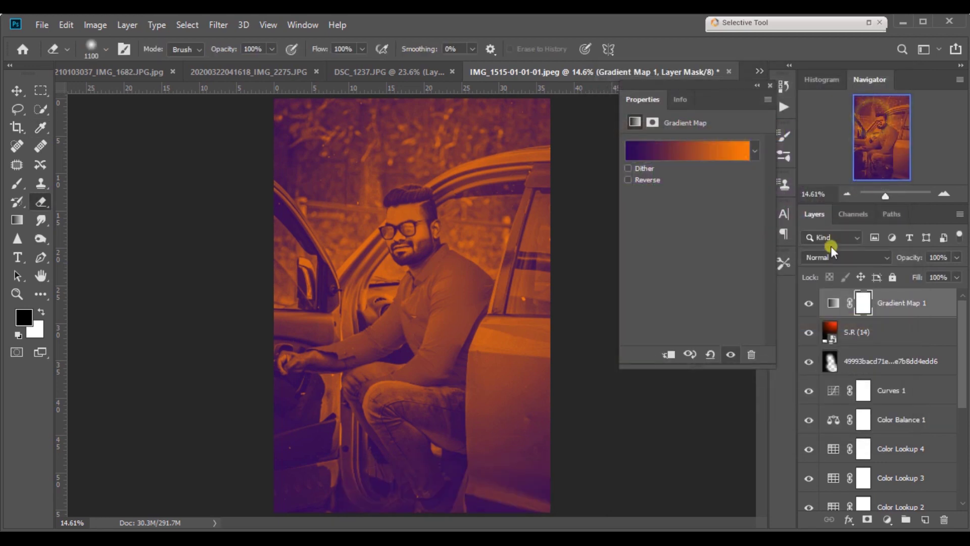
- Set the gradient map layer's blend mode to Lighten and compare the photo with and without it
click(832, 257)
key(Down)
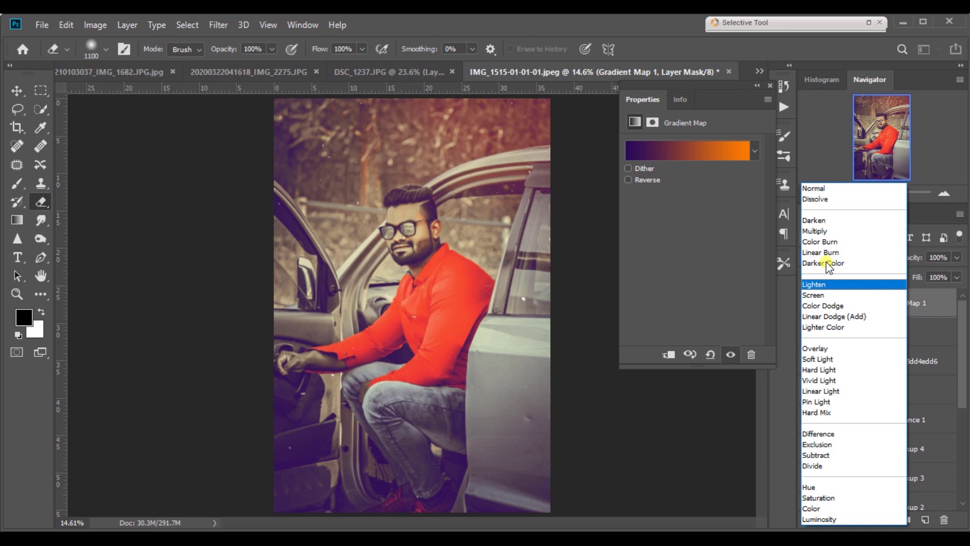
click(825, 286)
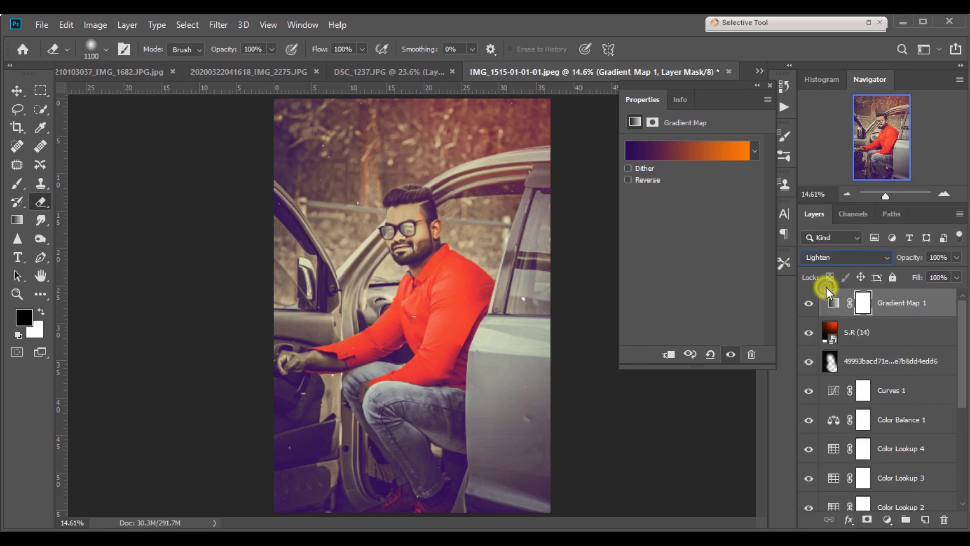
click(803, 306)
click(803, 307)
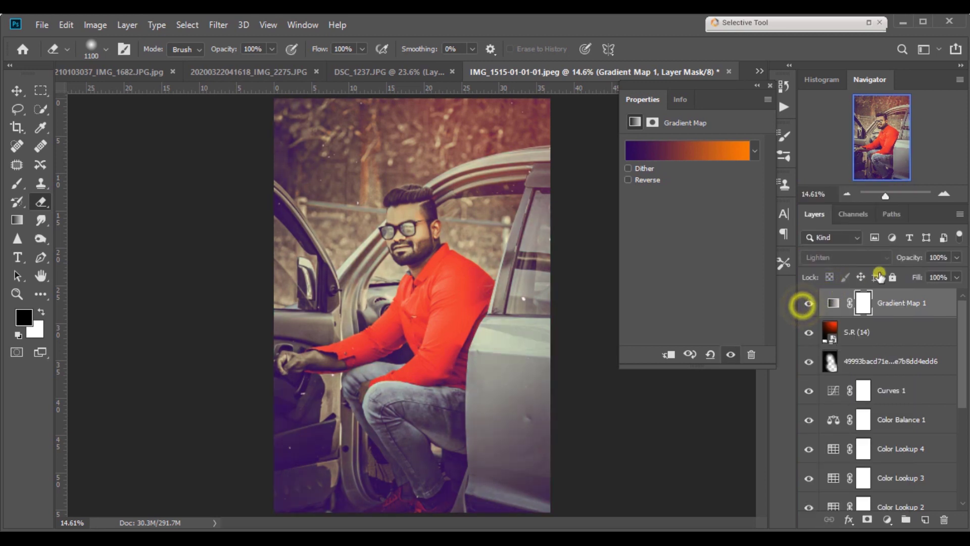
- Reduce the gradient map layer's opacity to 50% and check its effect before and after
drag(908, 259, 890, 259)
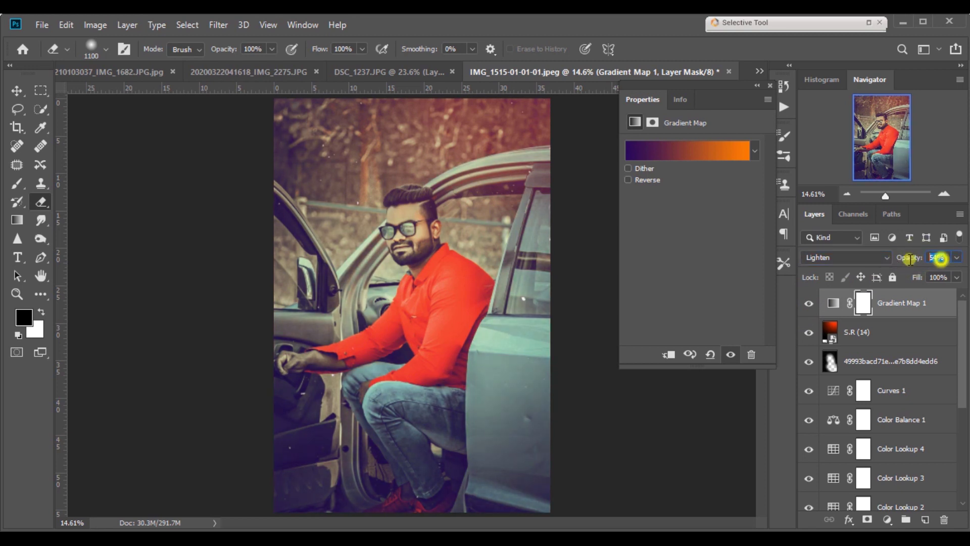
text(50)
click(809, 305)
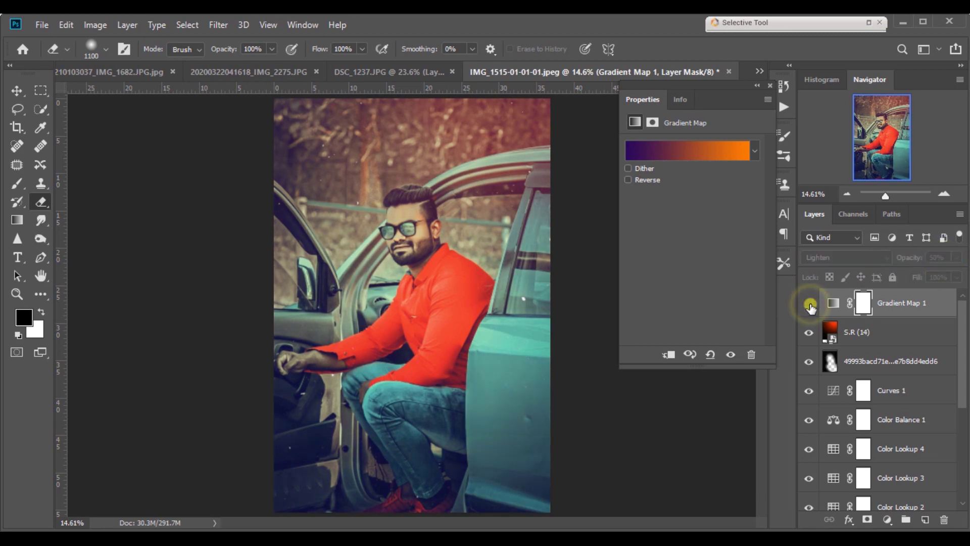
click(809, 304)
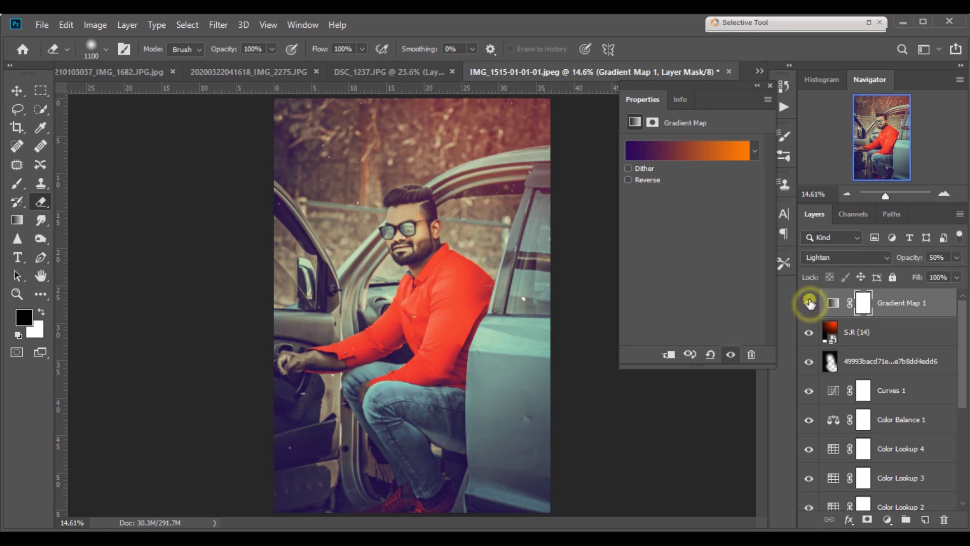
click(769, 86)
- Examine the gradient map's effect on the whole photo and close up on the man's face and shirt
key(ctrl+minus)
key(ctrl+minus)
key(ctrl+plus)
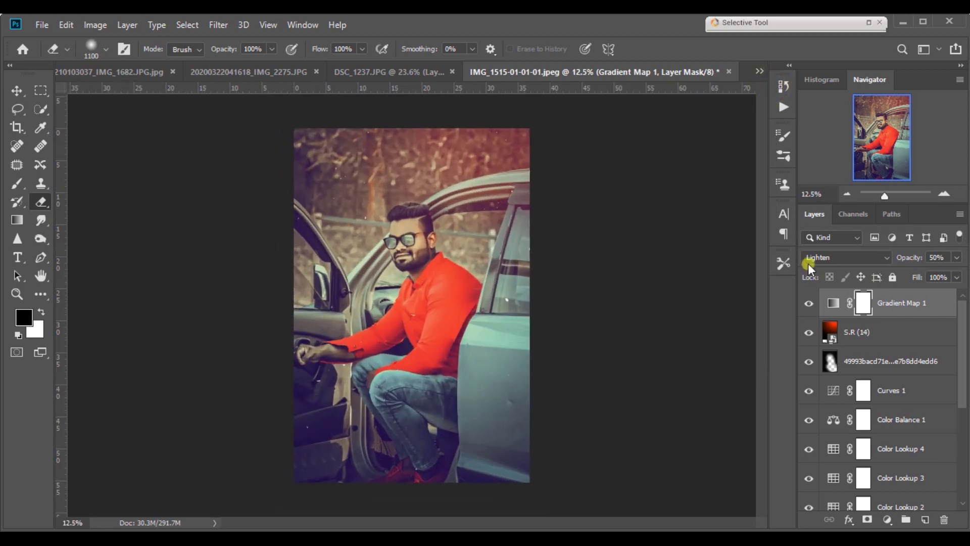
click(808, 305)
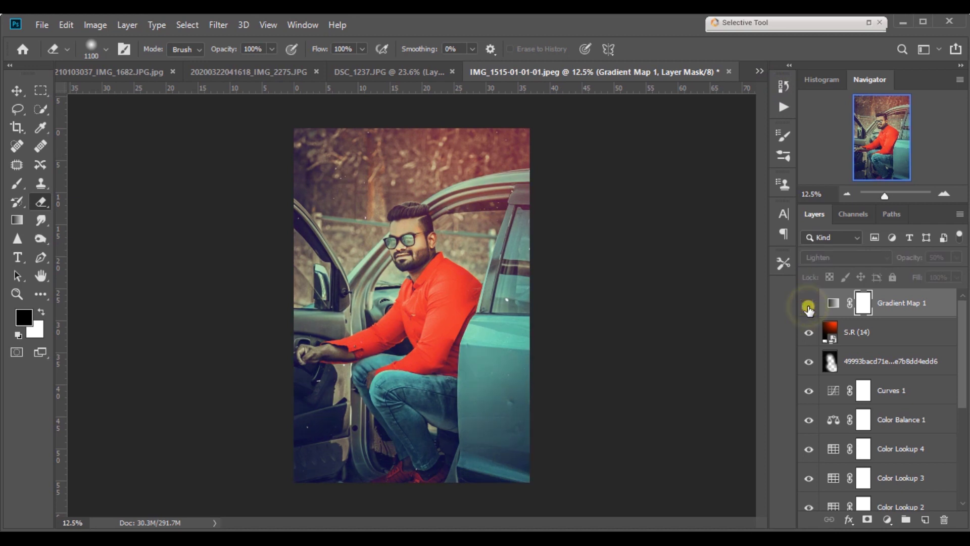
click(808, 305)
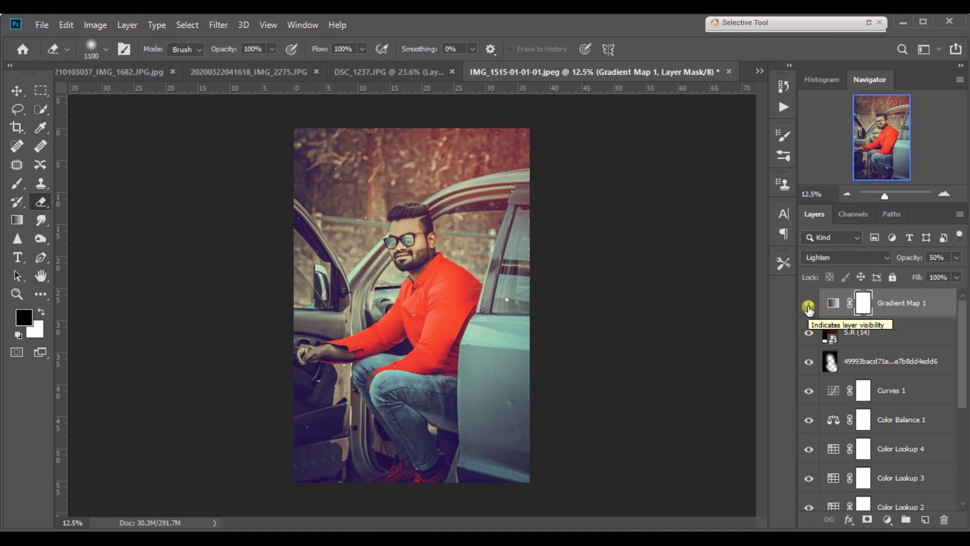
key(ctrl+plus)
key(ctrl+plus)
key(ctrl+plus)
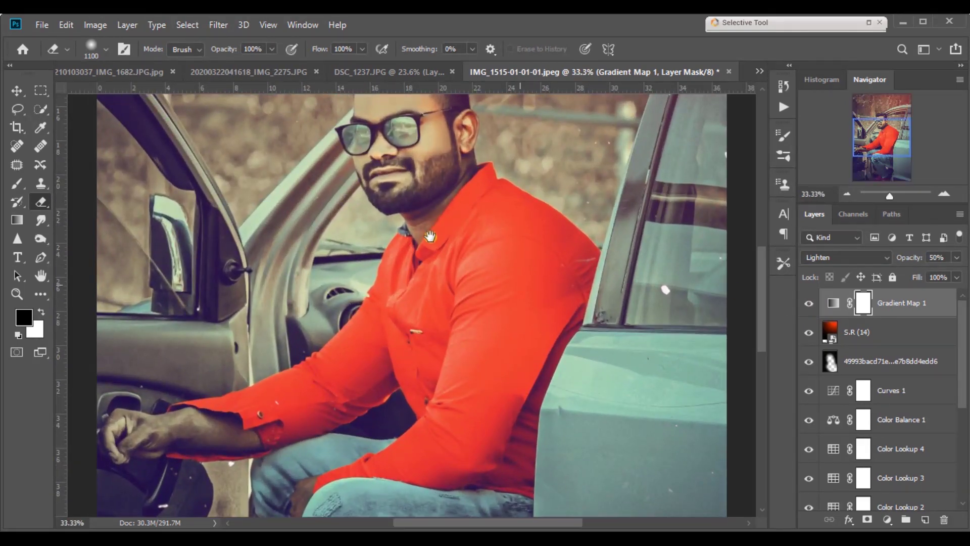
scroll(429, 236, up, 4)
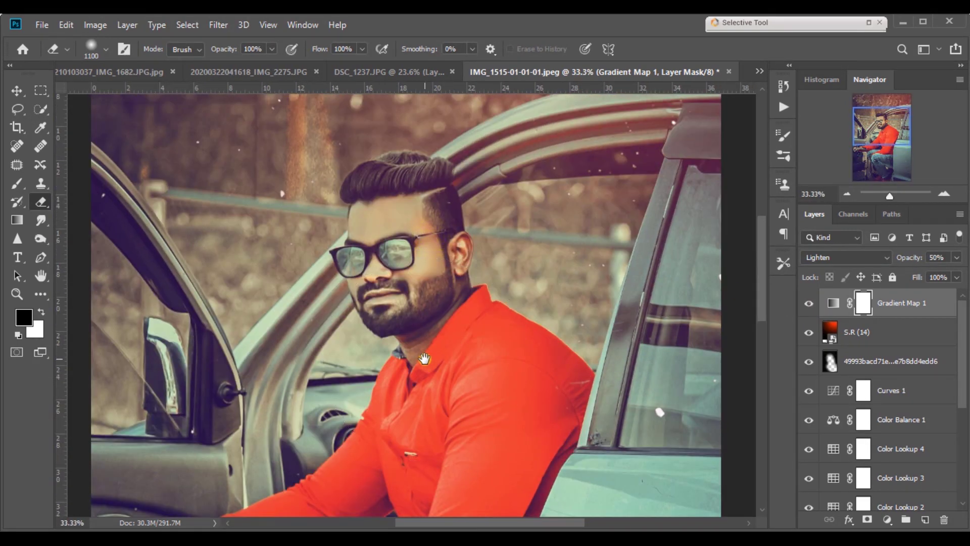
key(ctrl+0)
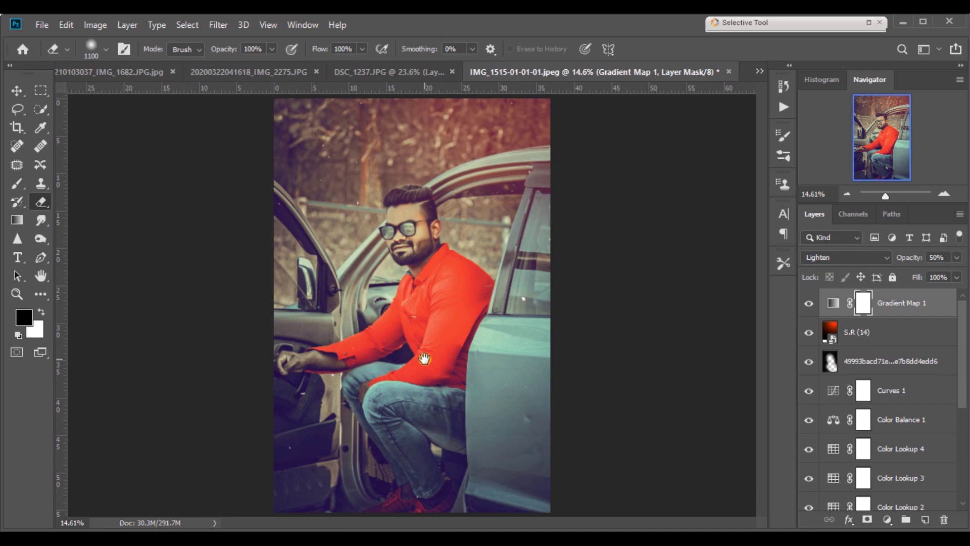
key(ctrl+plus)
key(ctrl+plus)
key(ctrl+plus)
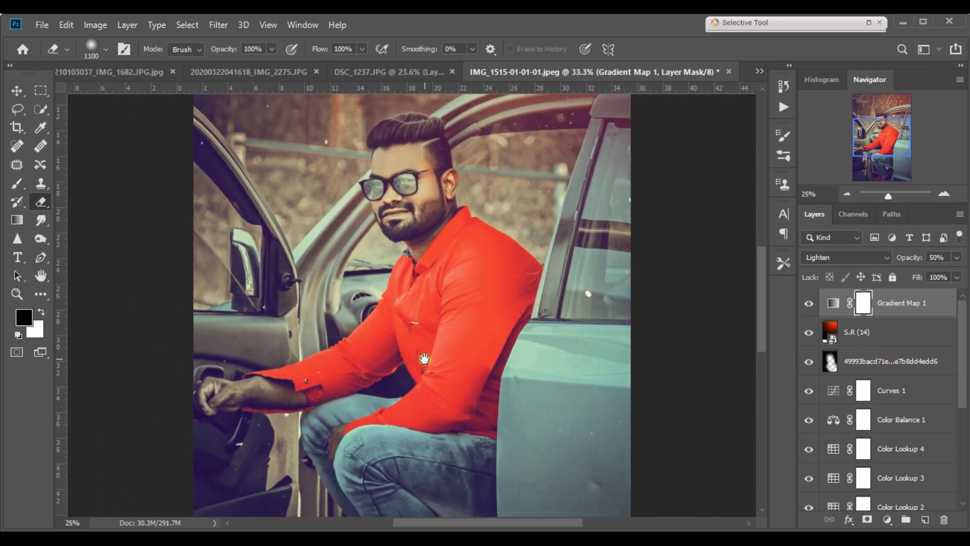
key(ctrl+minus)
key(ctrl+minus)
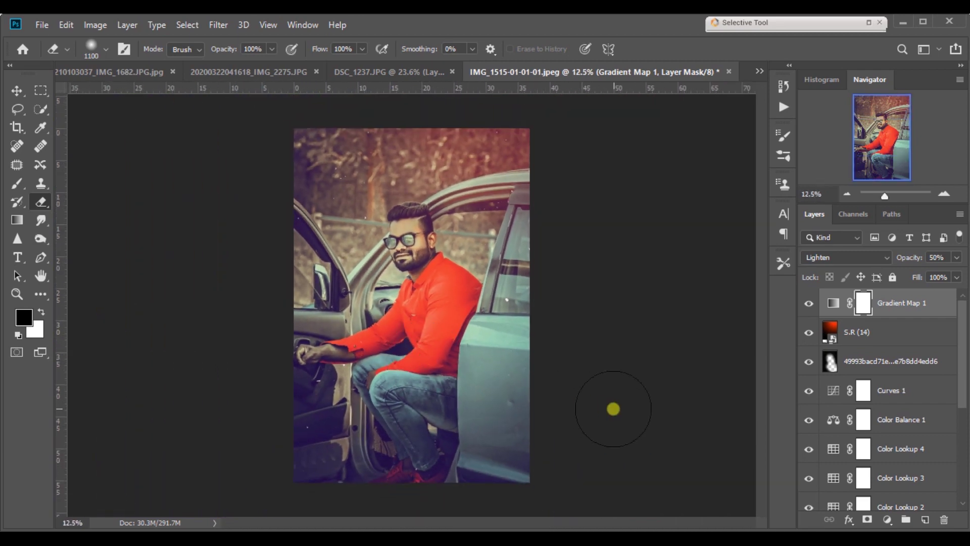
- Add a Color Lookup adjustment layer above the gradient map with the 2Strip.look 3D LUT
click(887, 520)
click(894, 445)
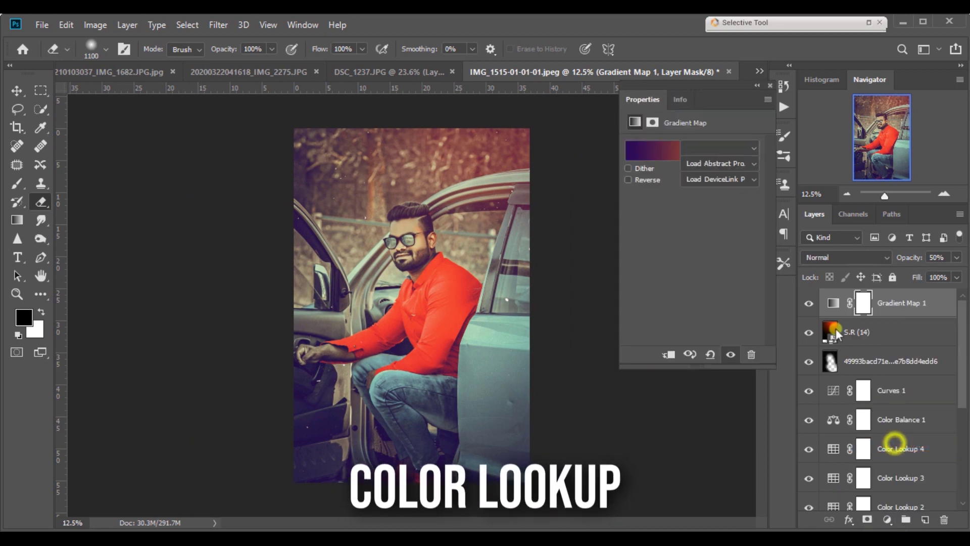
click(735, 147)
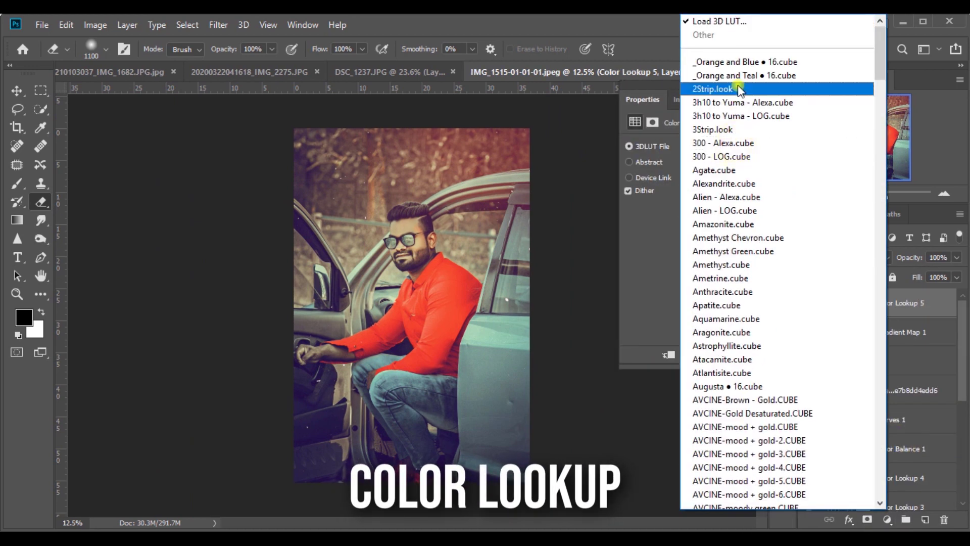
click(738, 85)
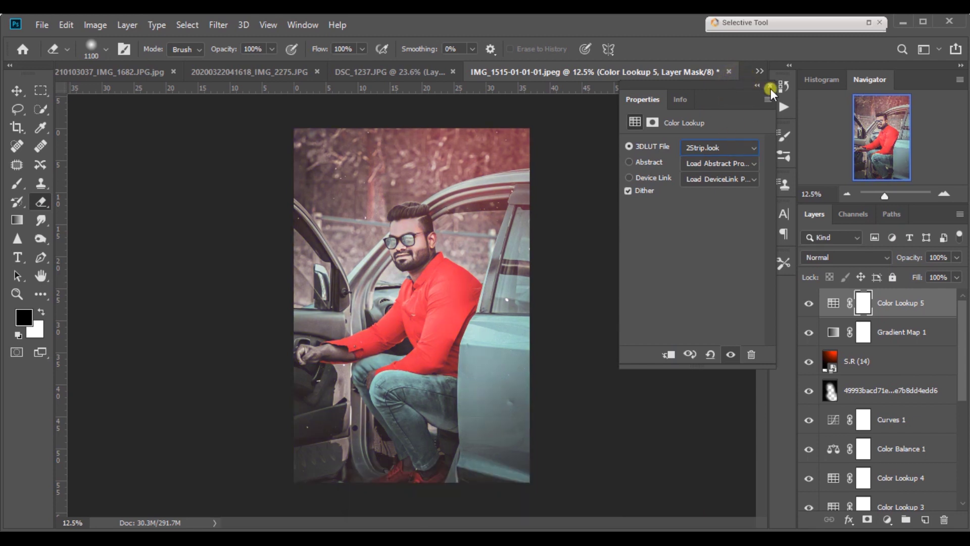
click(770, 90)
- Lower the new 2Strip.look color lookup layer's opacity to 15% and compare the photo with and without it
drag(894, 260, 870, 259)
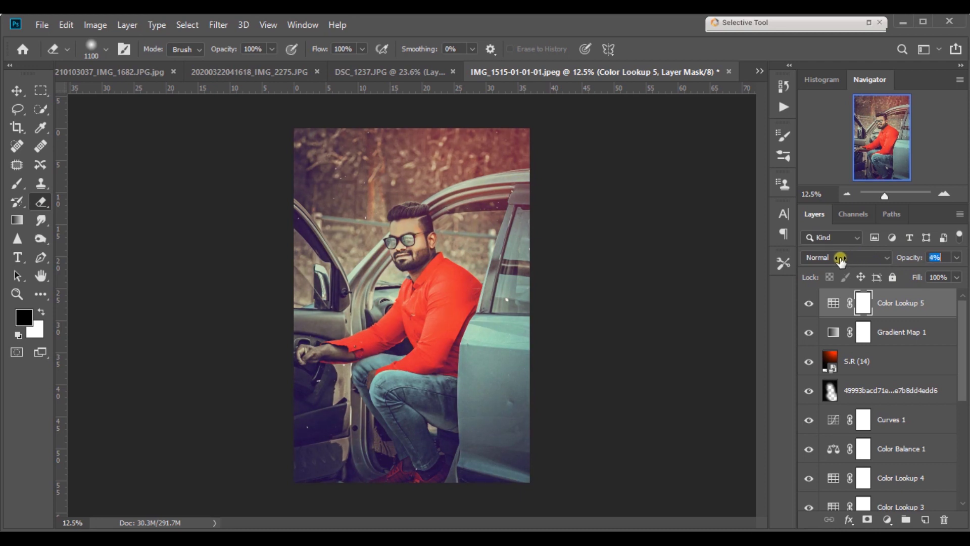
click(808, 305)
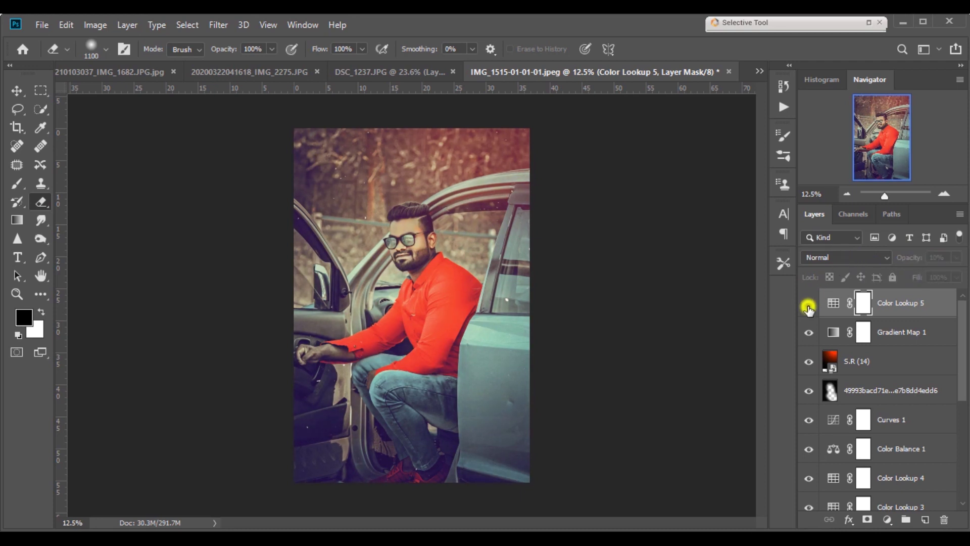
click(808, 307)
drag(938, 259, 912, 260)
text(15)
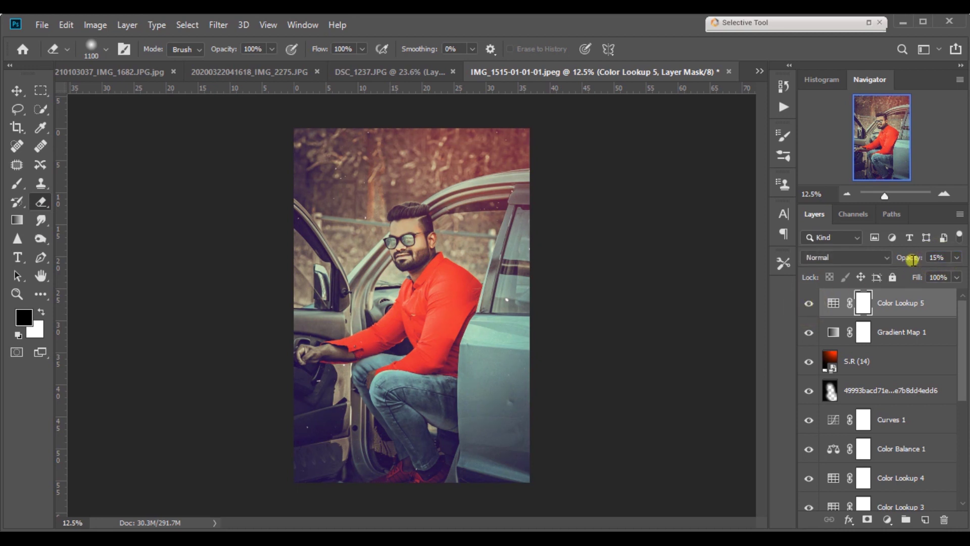
click(808, 306)
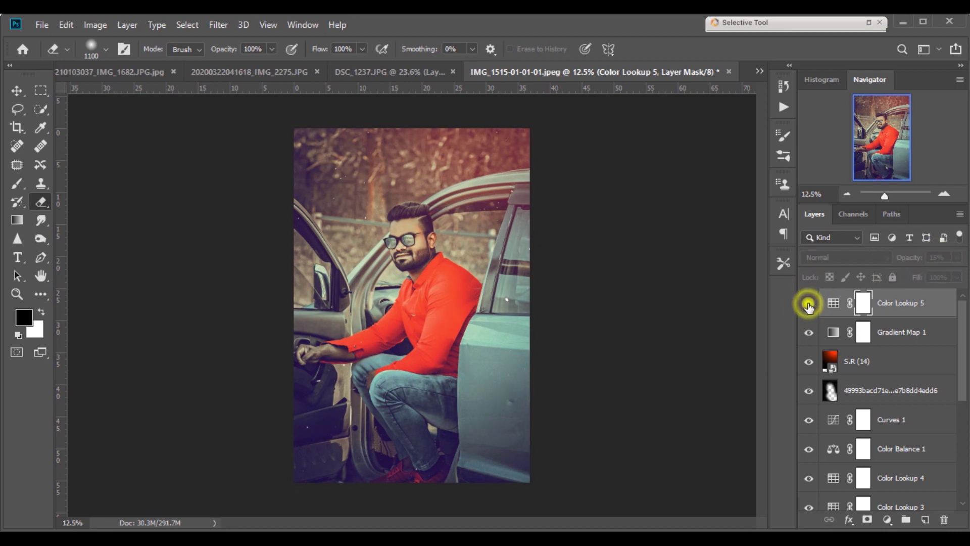
key(ctrl+plus)
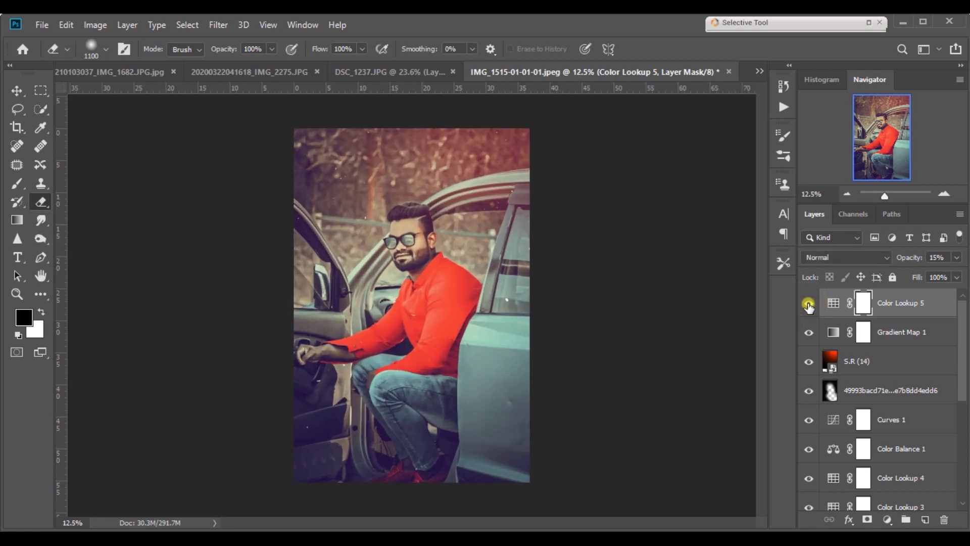
key(ctrl+minus)
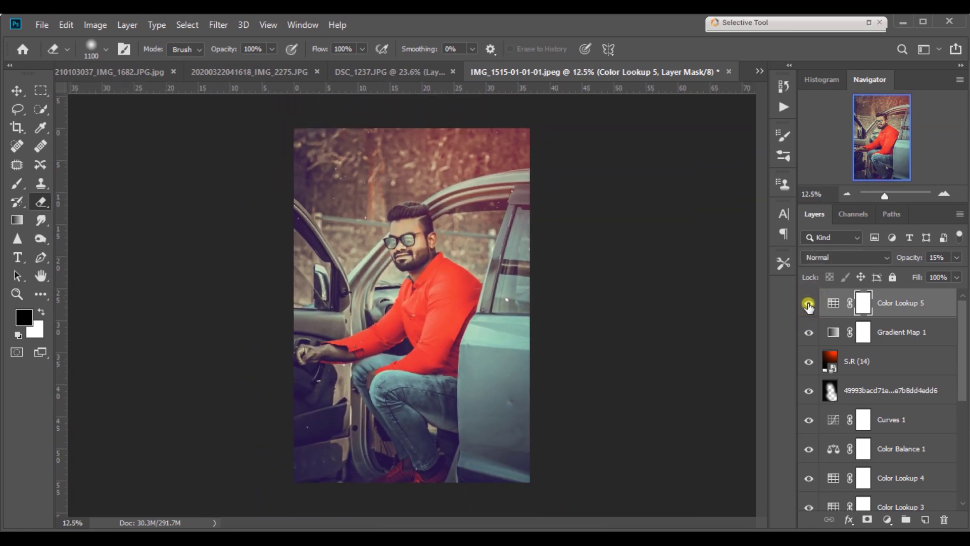